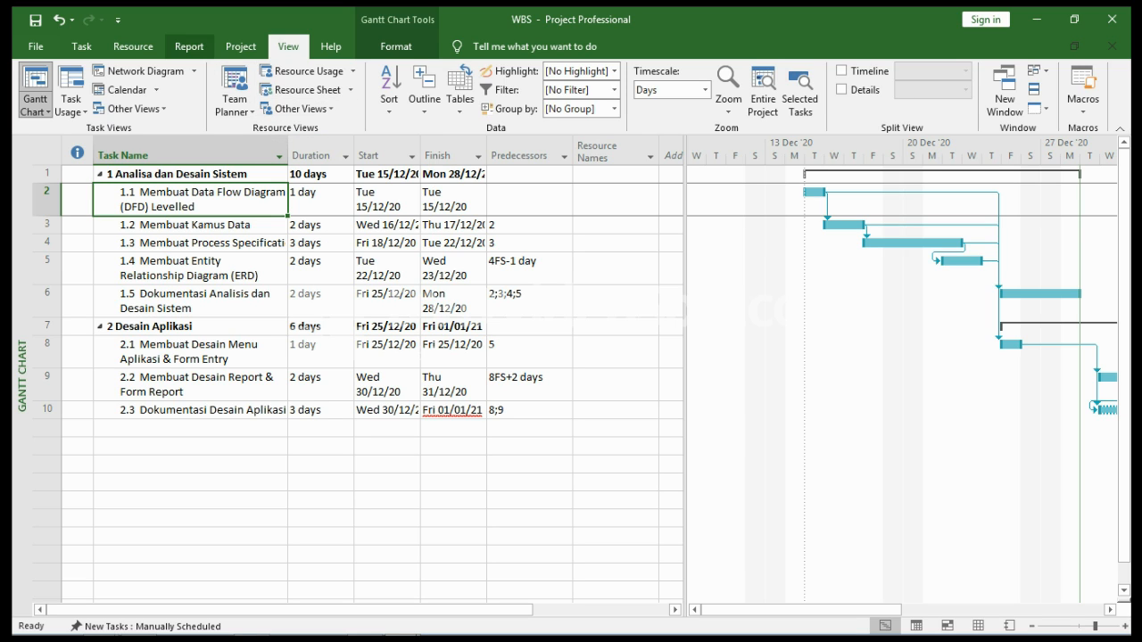
Assign the Designer and System Analyst resources to task 1.1 Membuat Data Flow Diagram (DFD) Levelled using Assign Resources
left_click(133, 46)
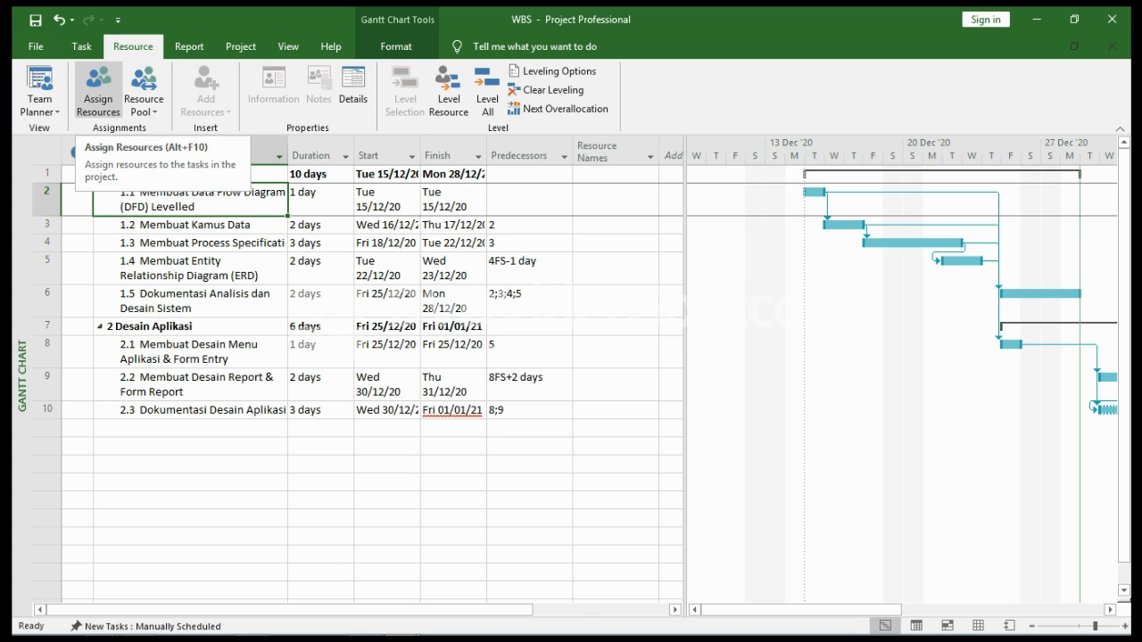
left_click(98, 89)
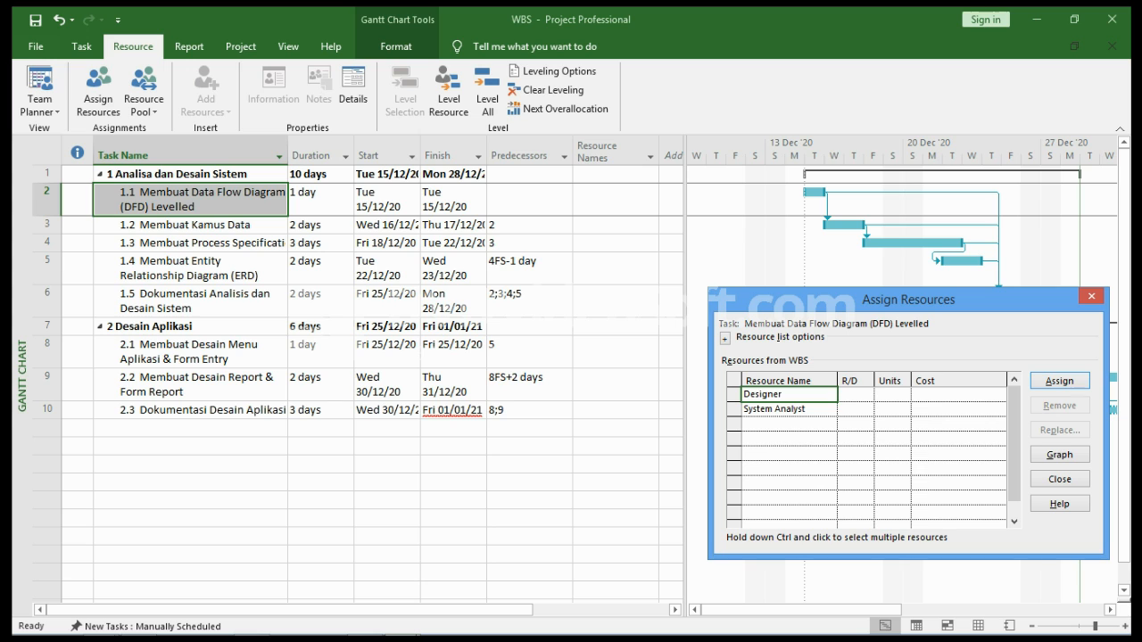
left_click_drag(892, 298, 572, 255)
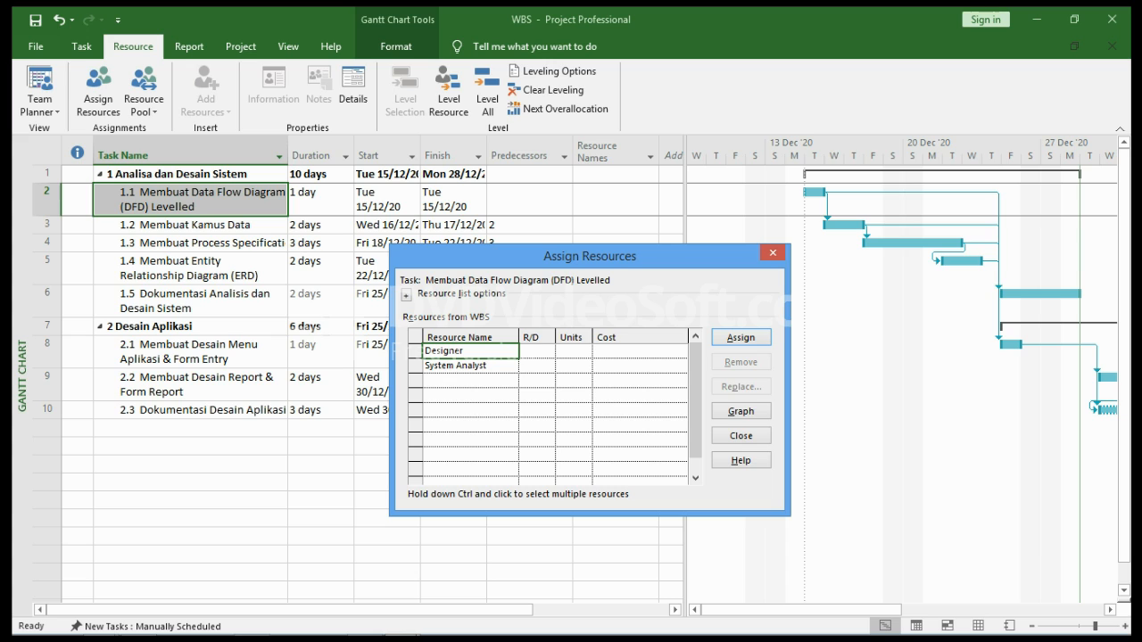
left_click_drag(590, 256, 472, 243)
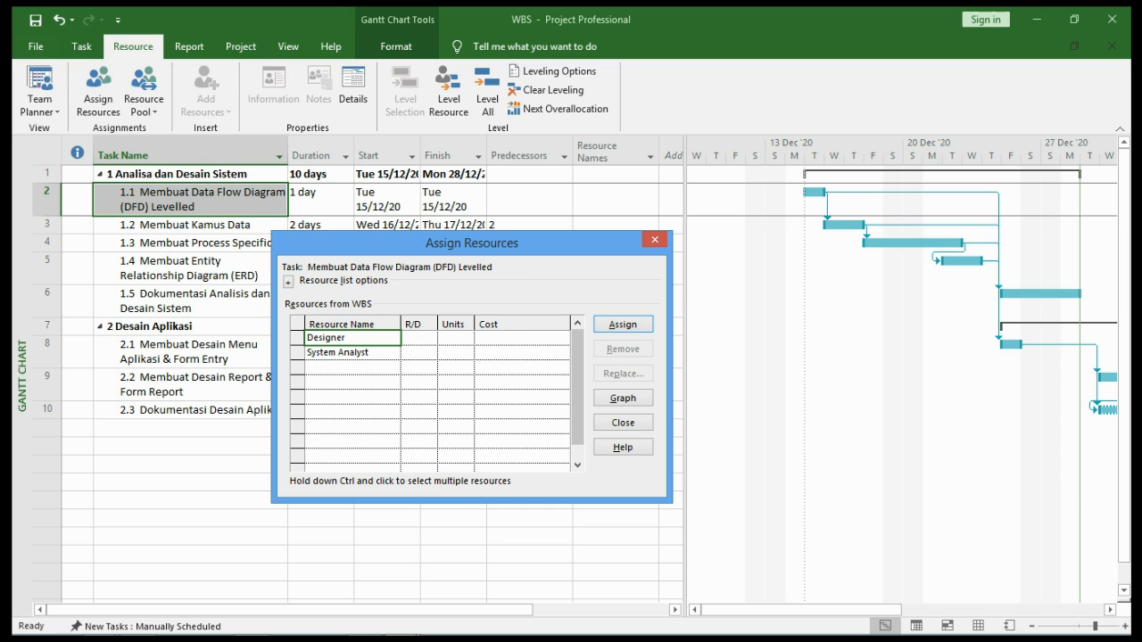
key("Return")
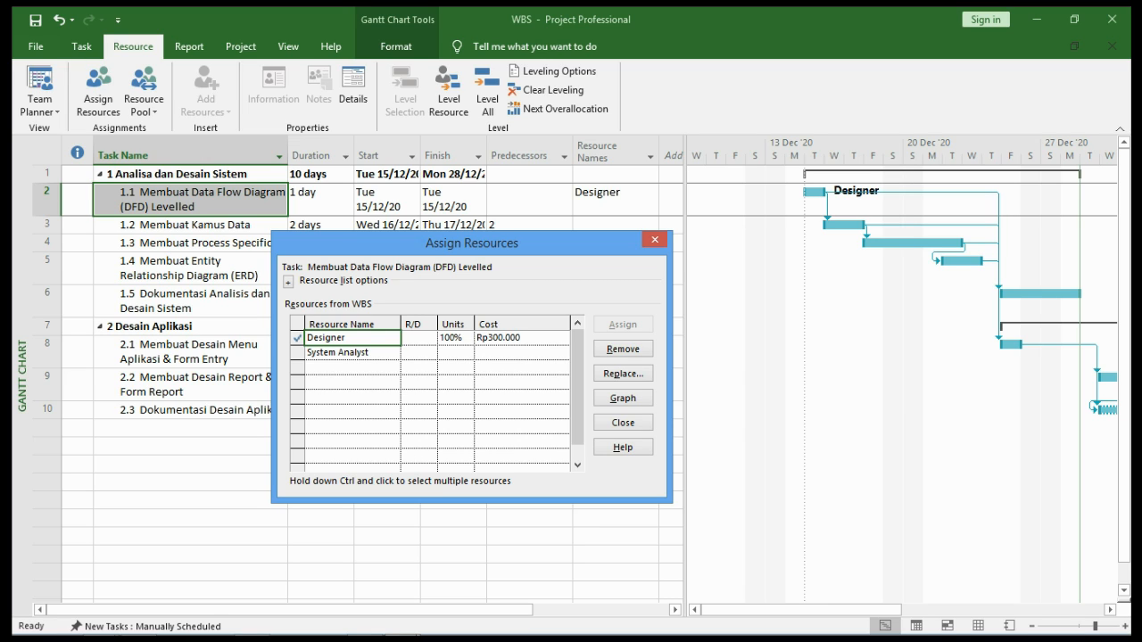
left_click(338, 352)
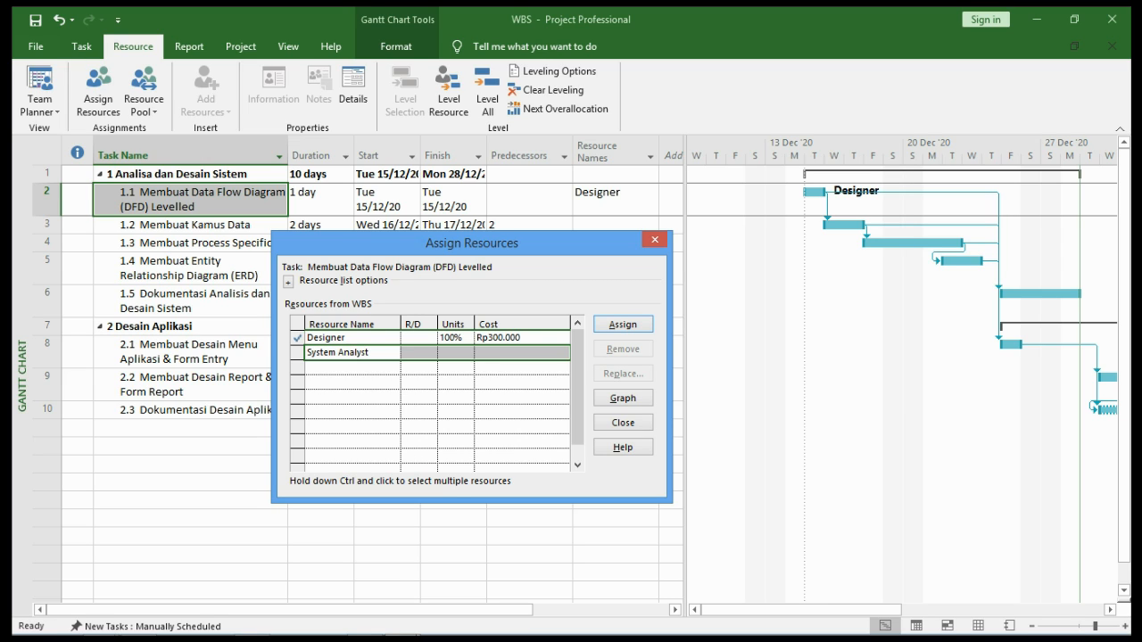
left_click(623, 325)
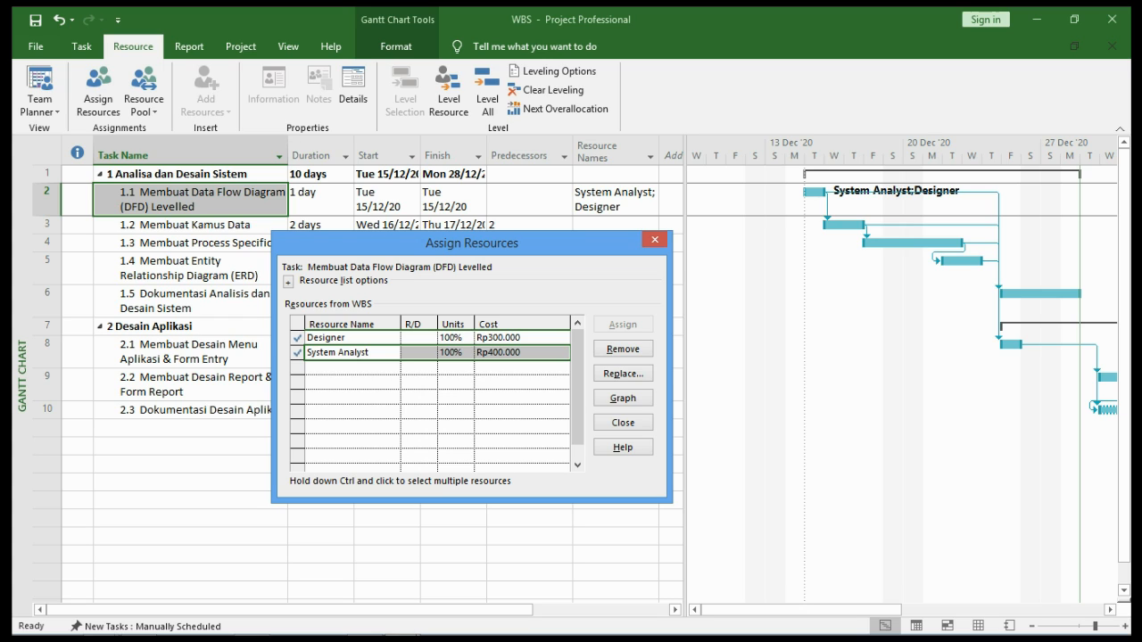
left_click(622, 422)
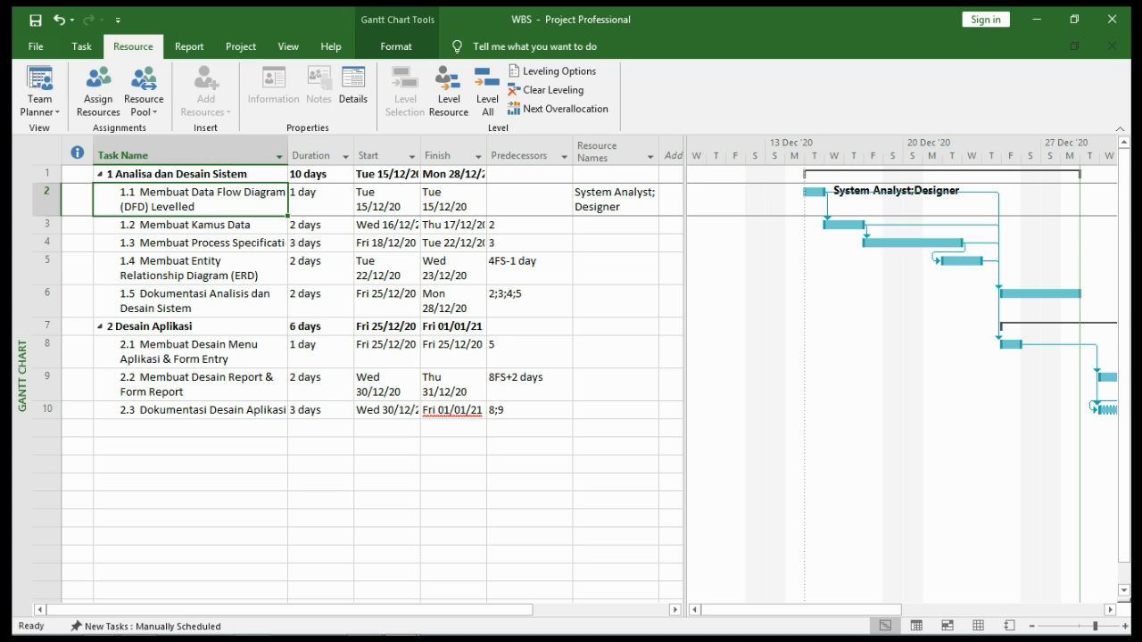
Assign System Analyst as the resource for task 1.2 Membuat Kamus Data
left_click(190, 225)
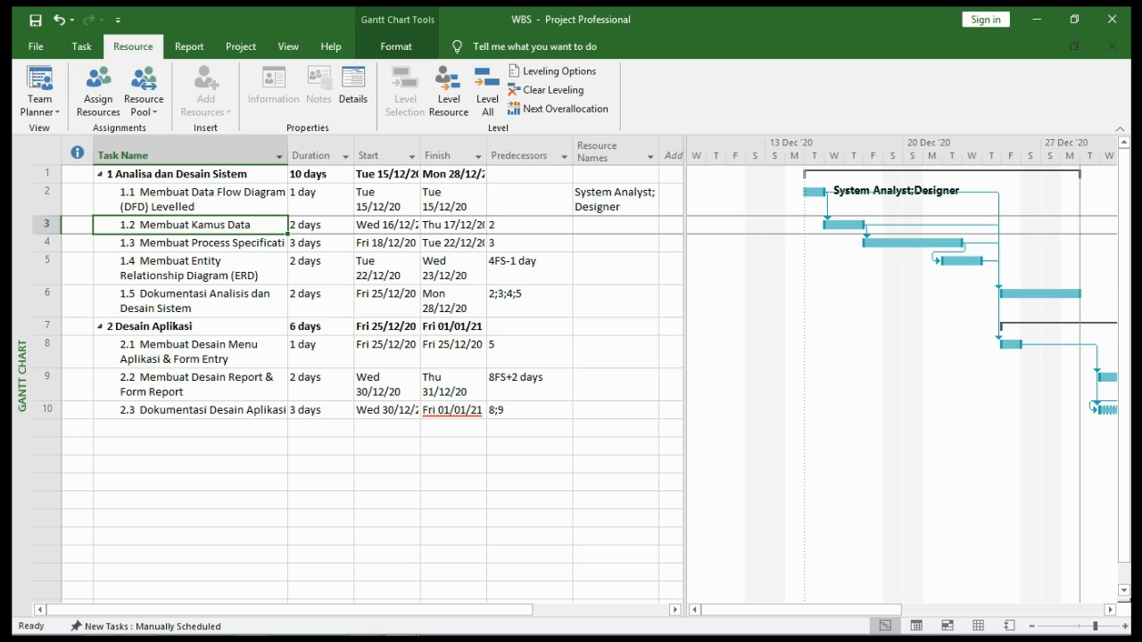
left_click(616, 225)
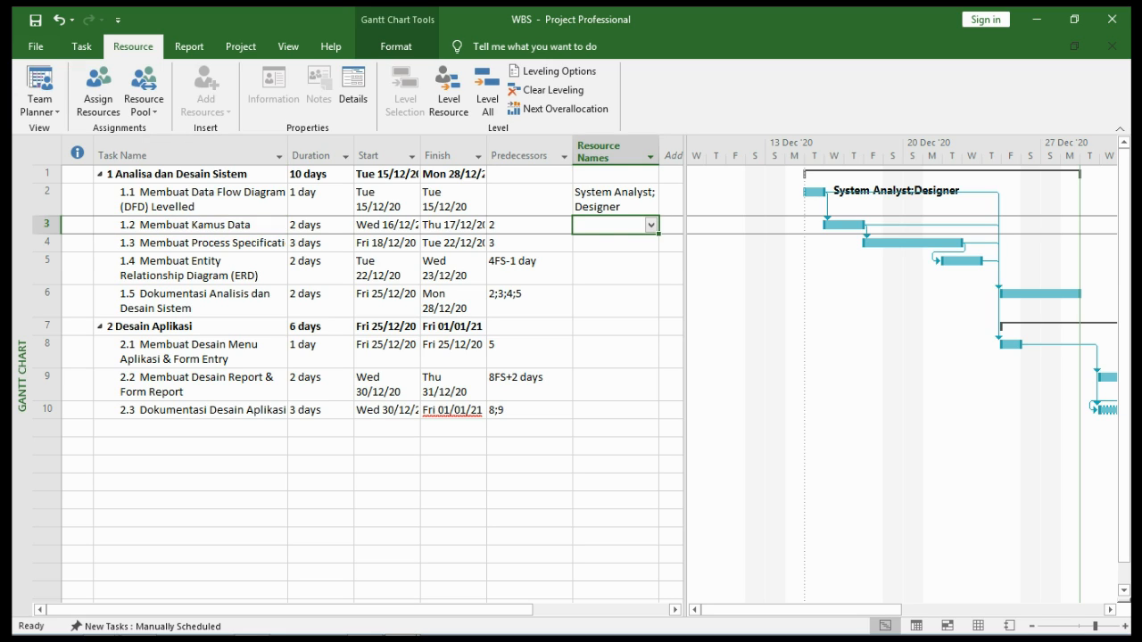
left_click(652, 225)
left_click(598, 256)
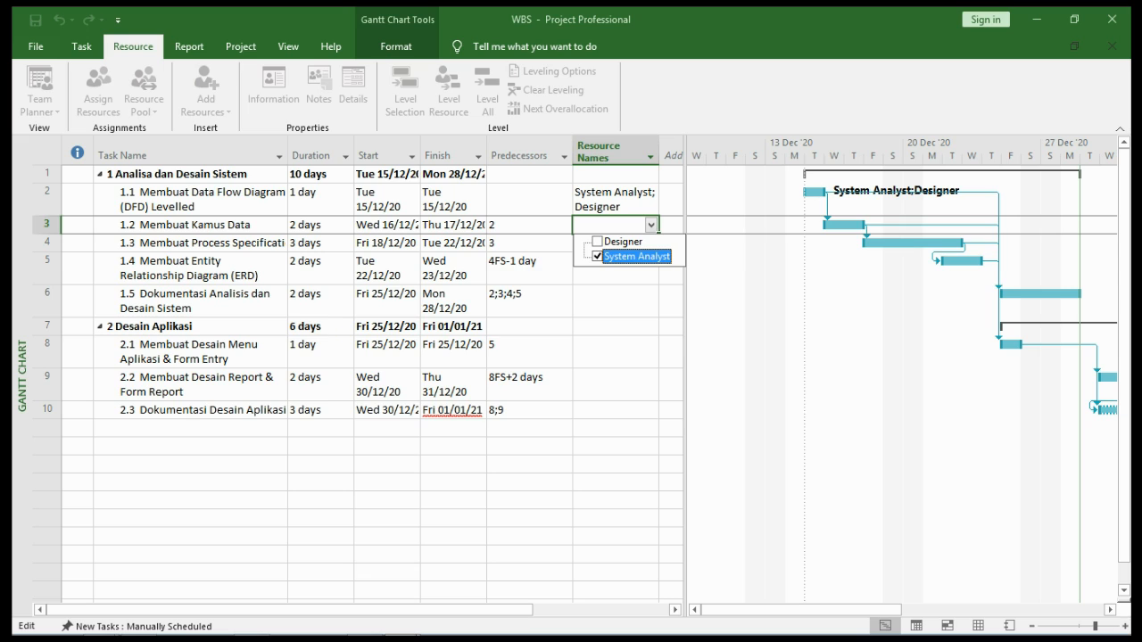
key("Return")
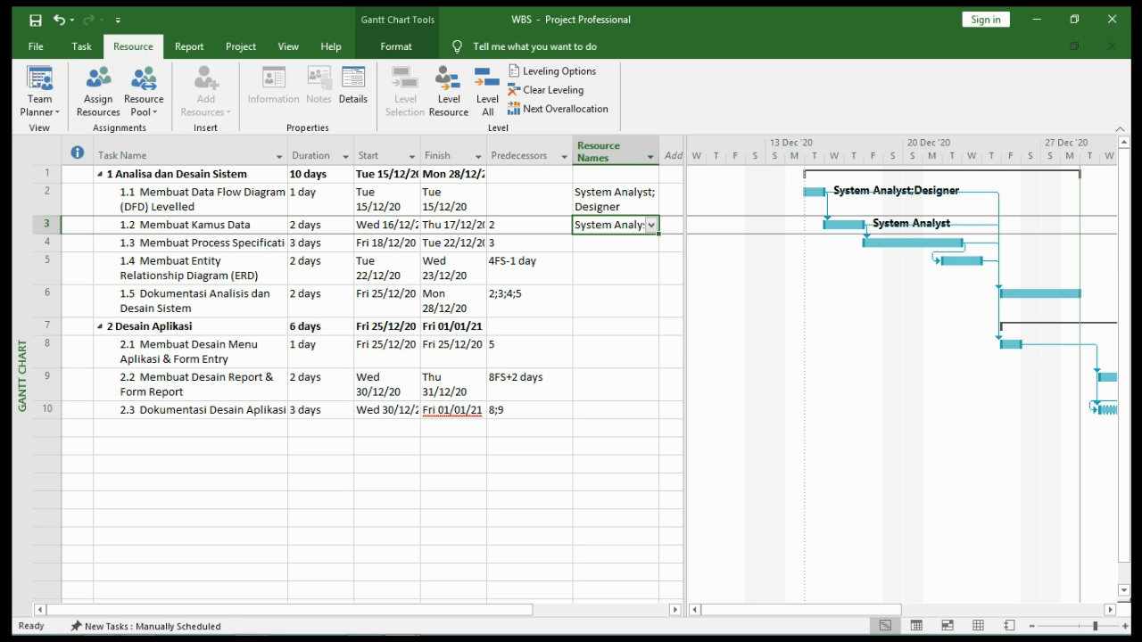
double_click(610, 225)
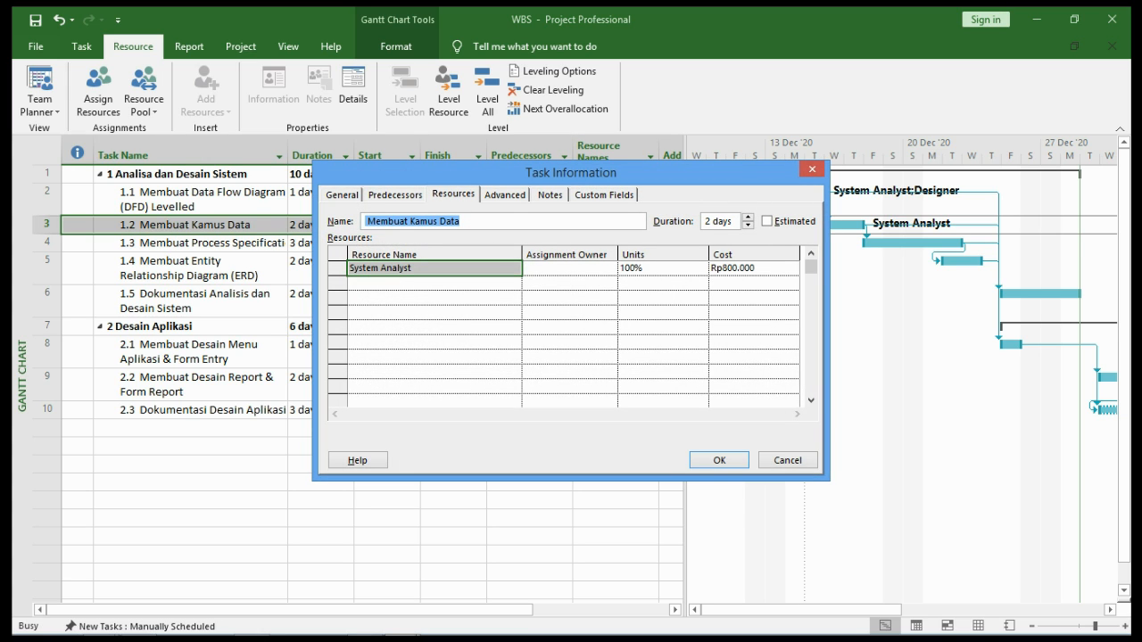
left_click(658, 268)
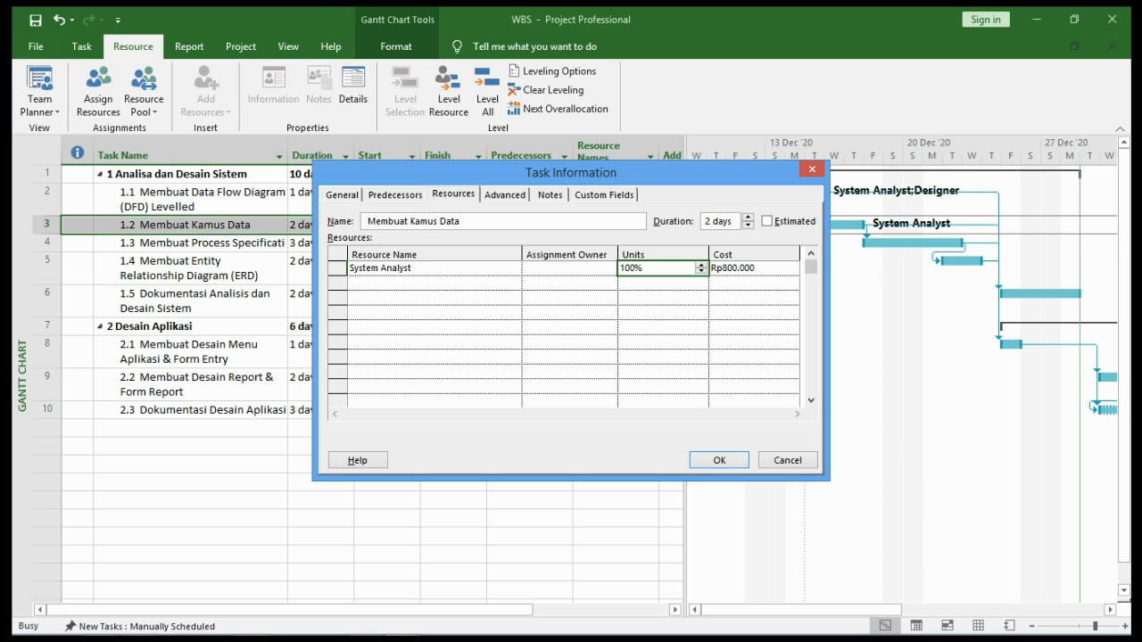
left_click(701, 265)
left_click(701, 265)
left_click(701, 271)
left_click(701, 271)
left_click(787, 460)
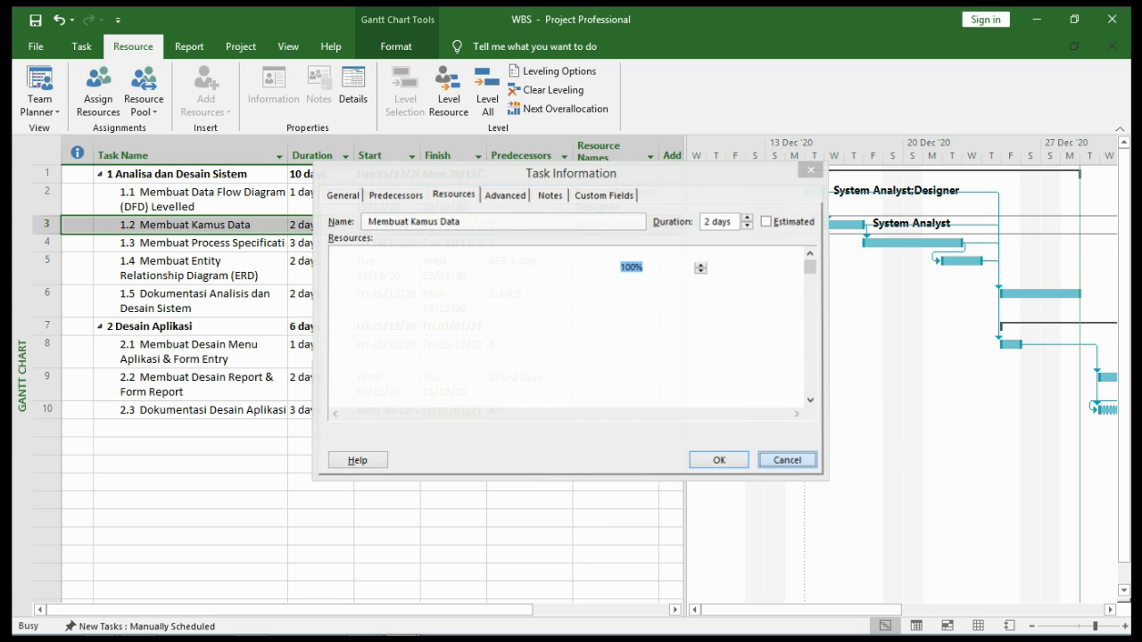
Assign Designer as the resource for task 1.3 Membuat Process Specification
left_click(609, 243)
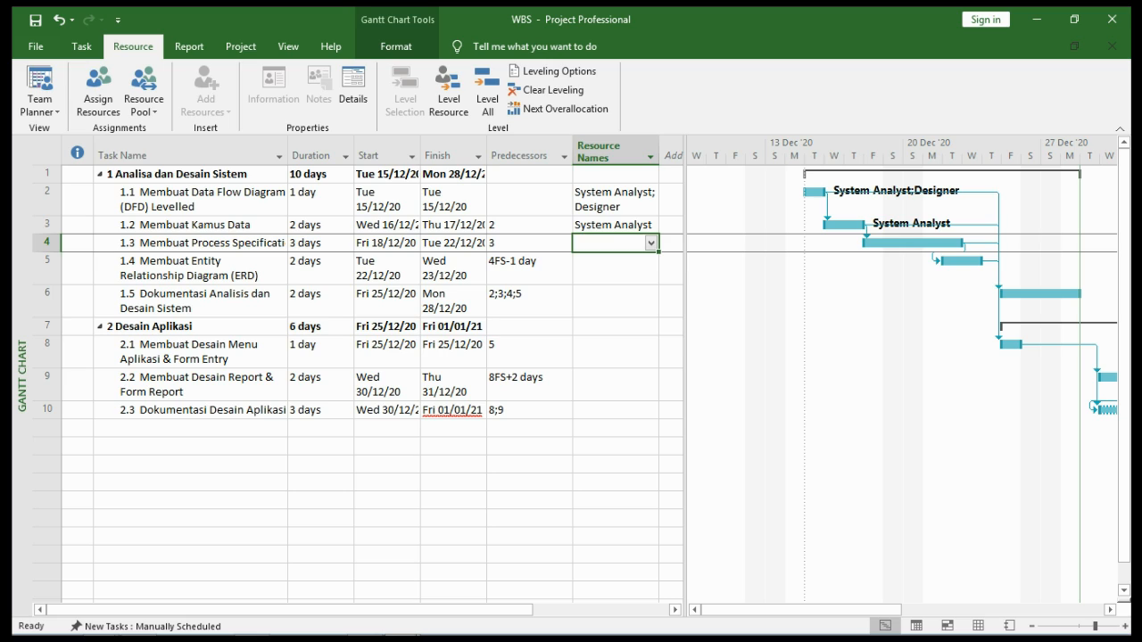
left_click(190, 243)
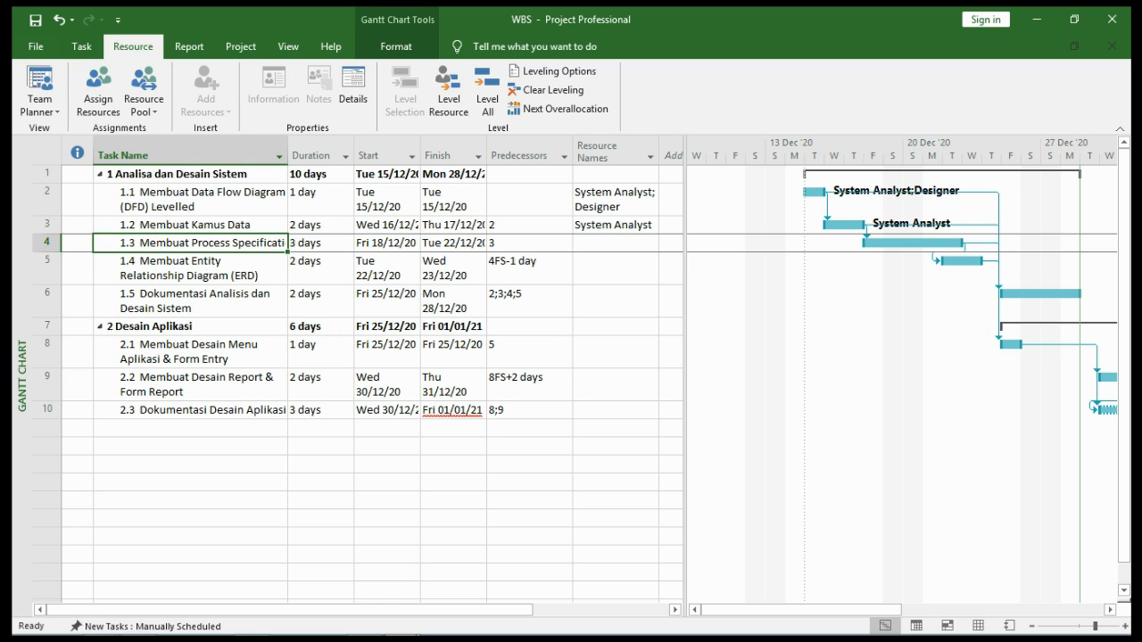
left_click(609, 242)
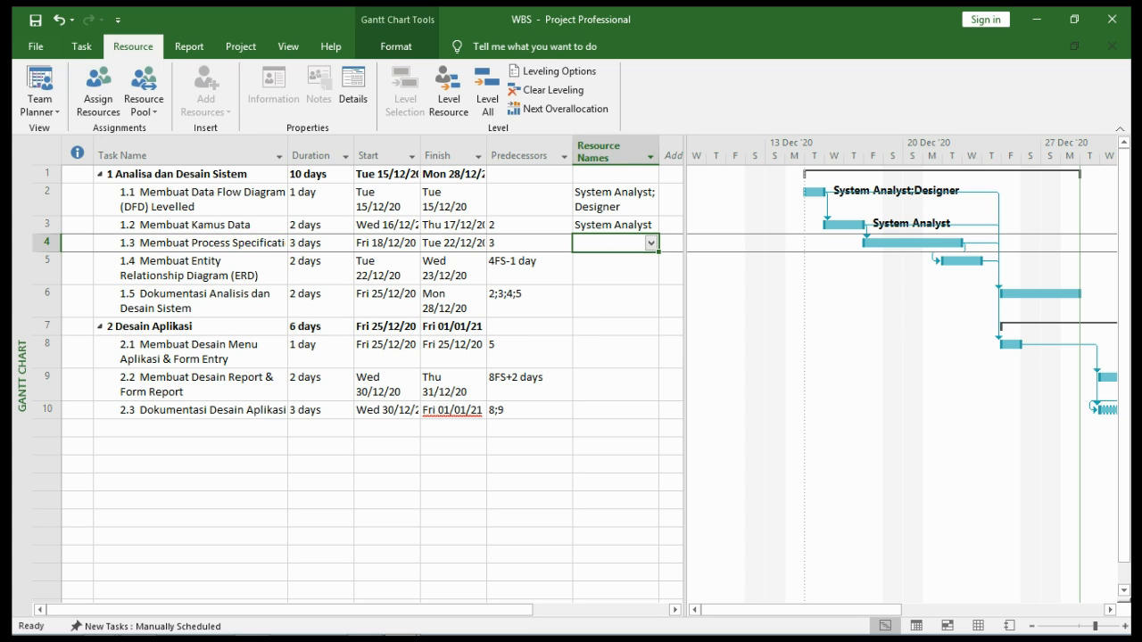
left_click(651, 243)
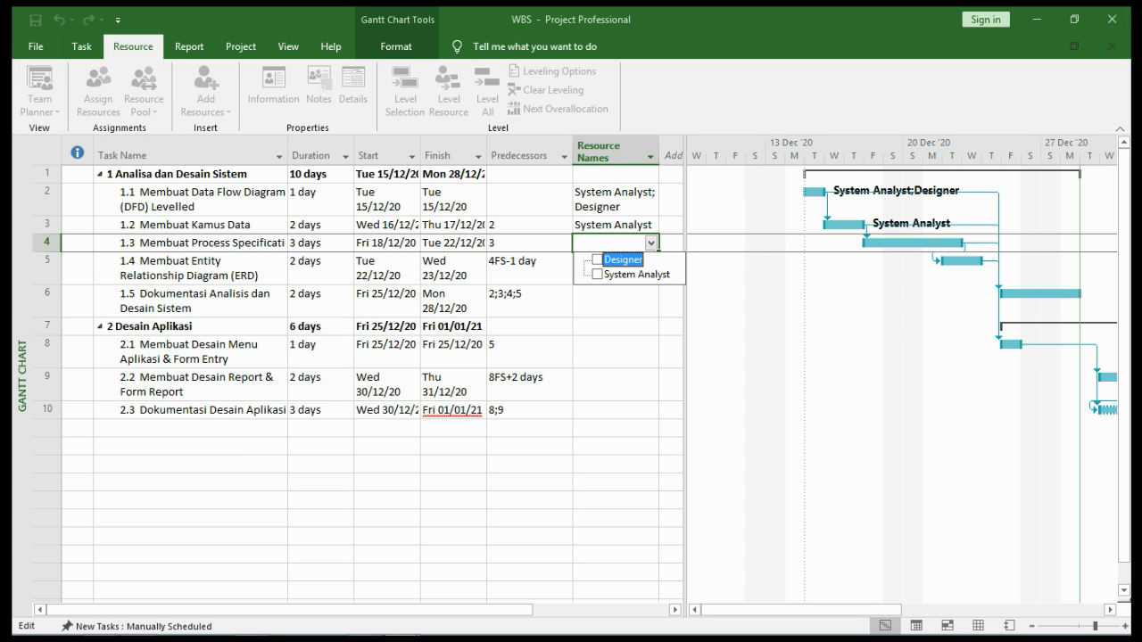
key("space")
key("Return")
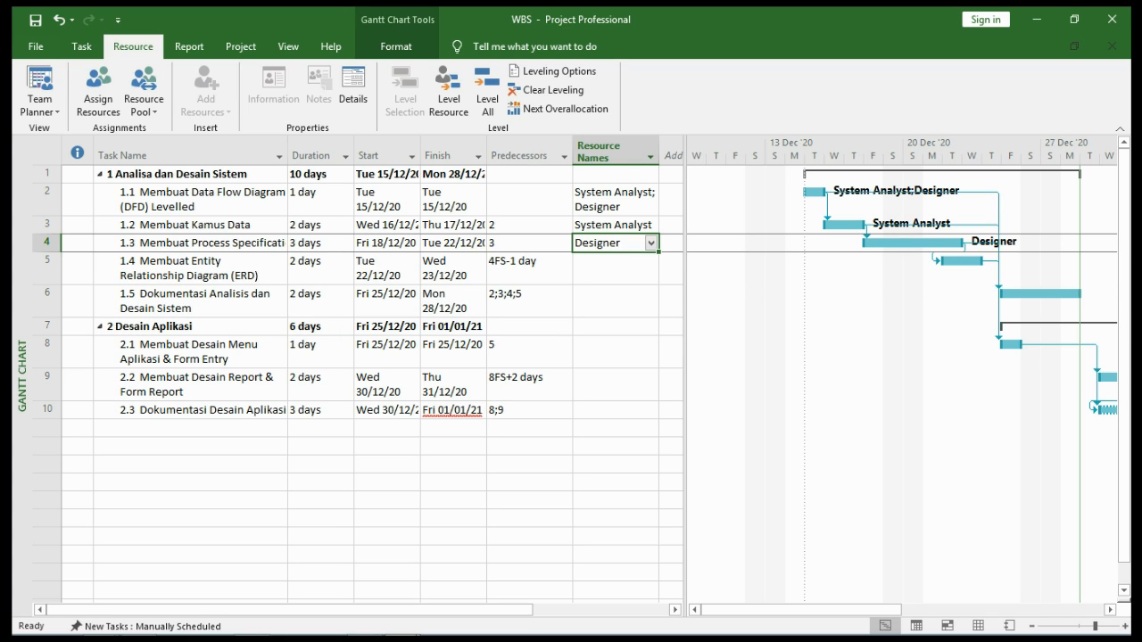
Assign both Designer and System Analyst to task 1.4 Membuat Entity Relationship Diagram (ERD)
left_click(610, 268)
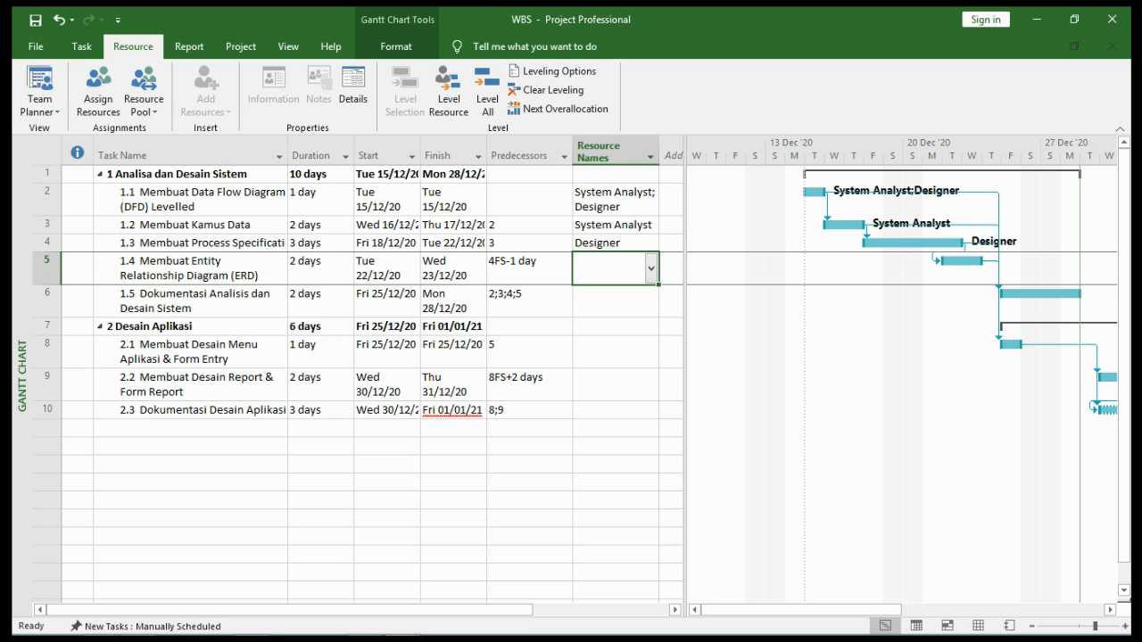
left_click(651, 268)
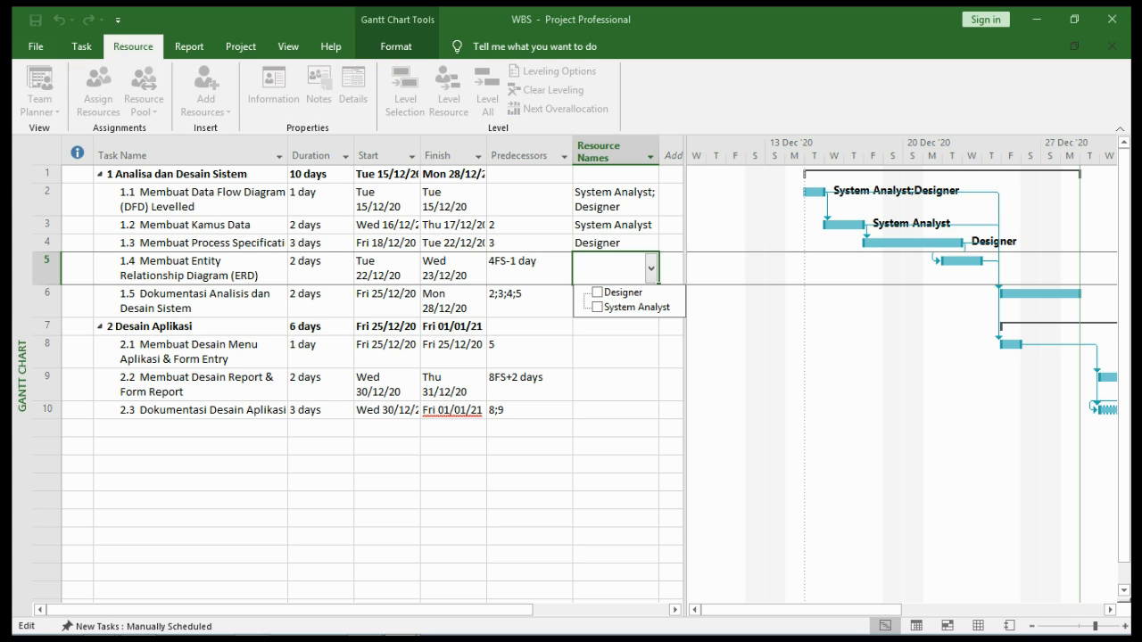
left_click(598, 293)
left_click(598, 307)
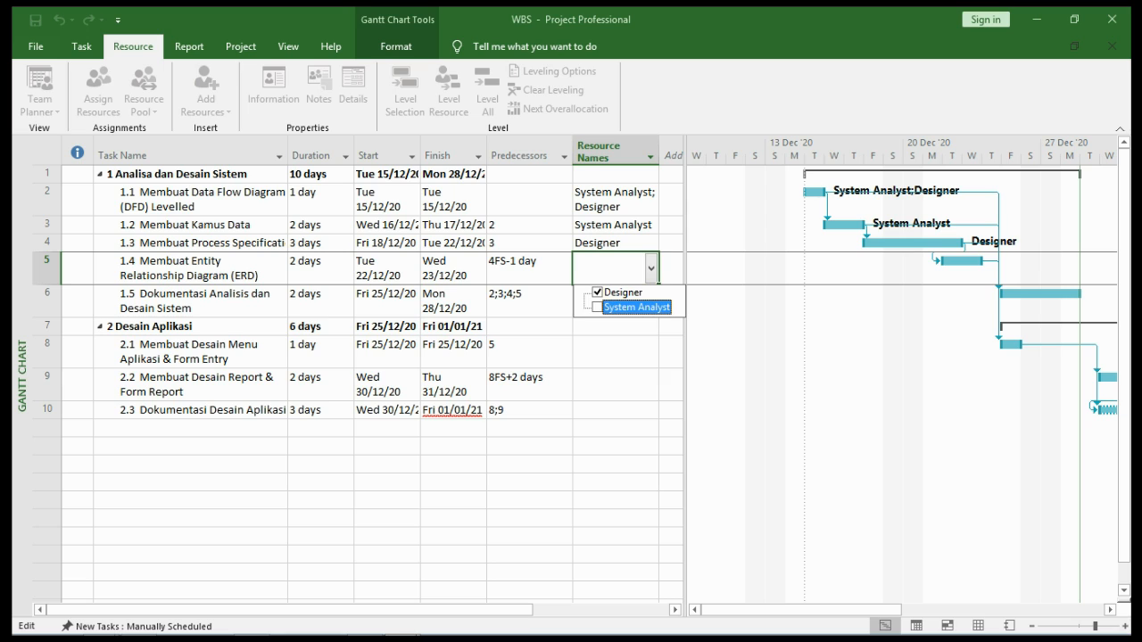
key("Return")
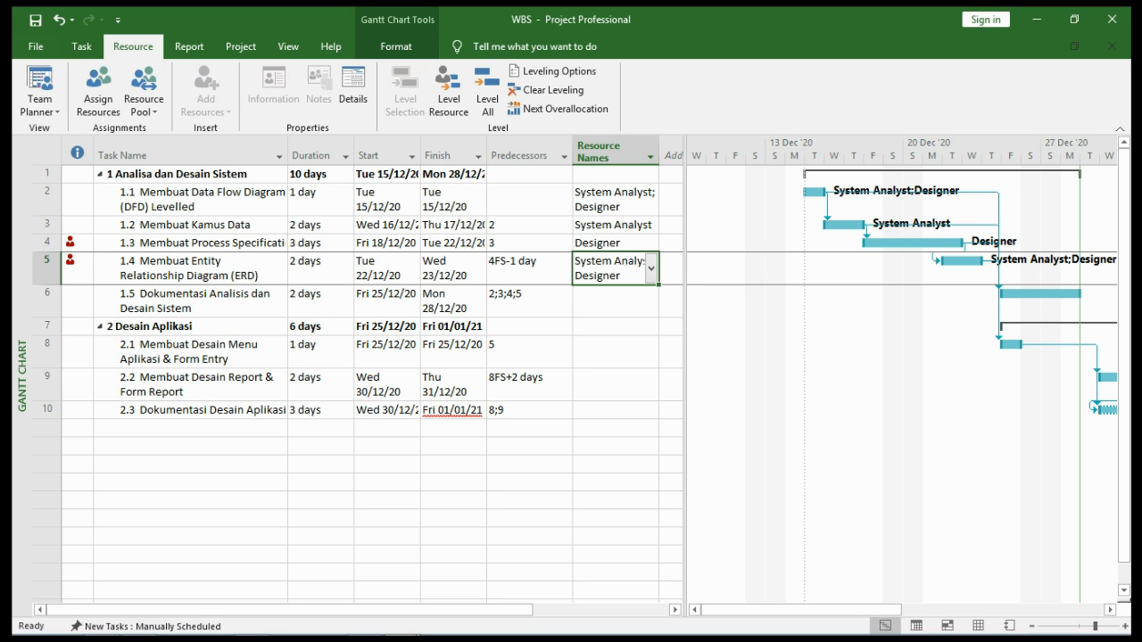
Assign System Analyst as the resource for task 1.5 Dokumentasi Analisis dan Desain Sistem
left_click(614, 302)
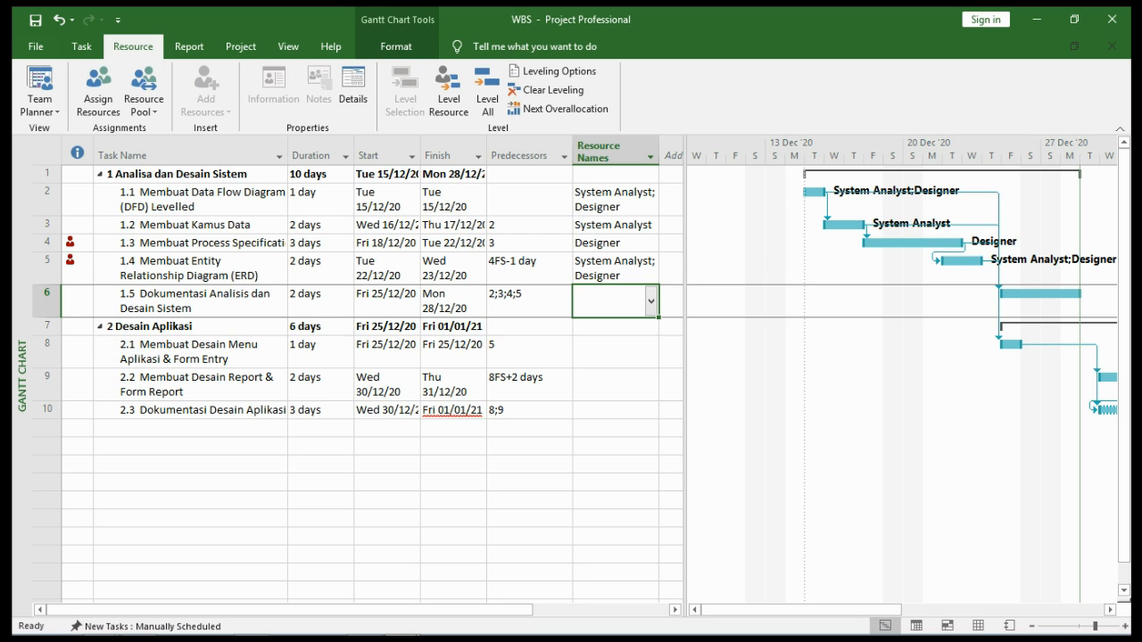
left_click(652, 302)
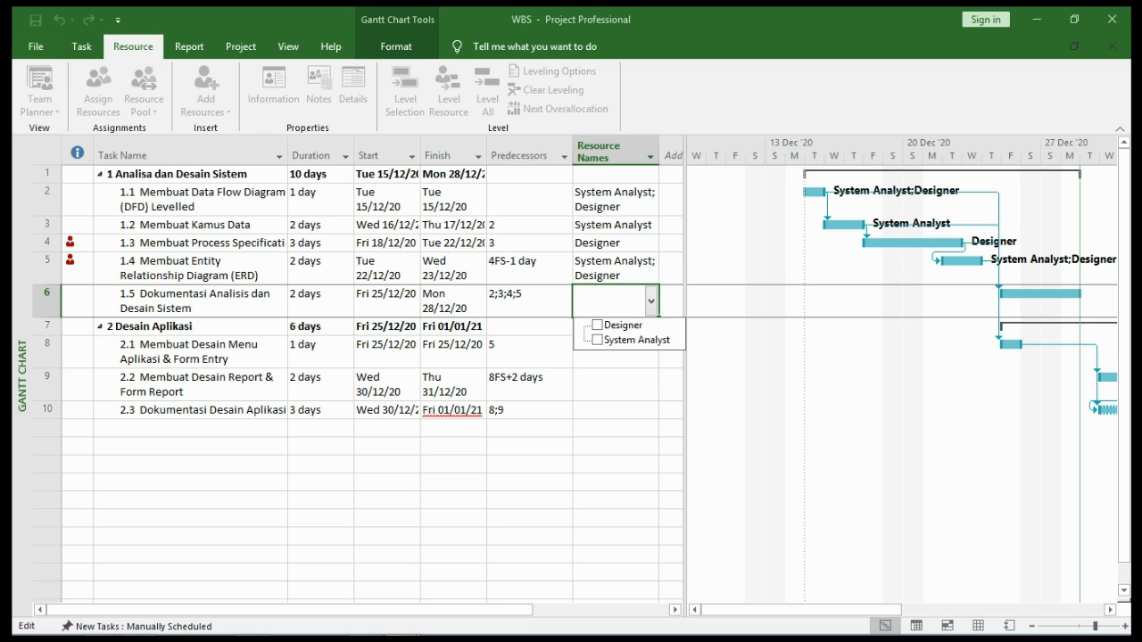
key("space")
key("Return")
Assign Designer as the resource for task 2.1 Membuat Desain Menu Aplikasi & Form Entry
left_click(614, 352)
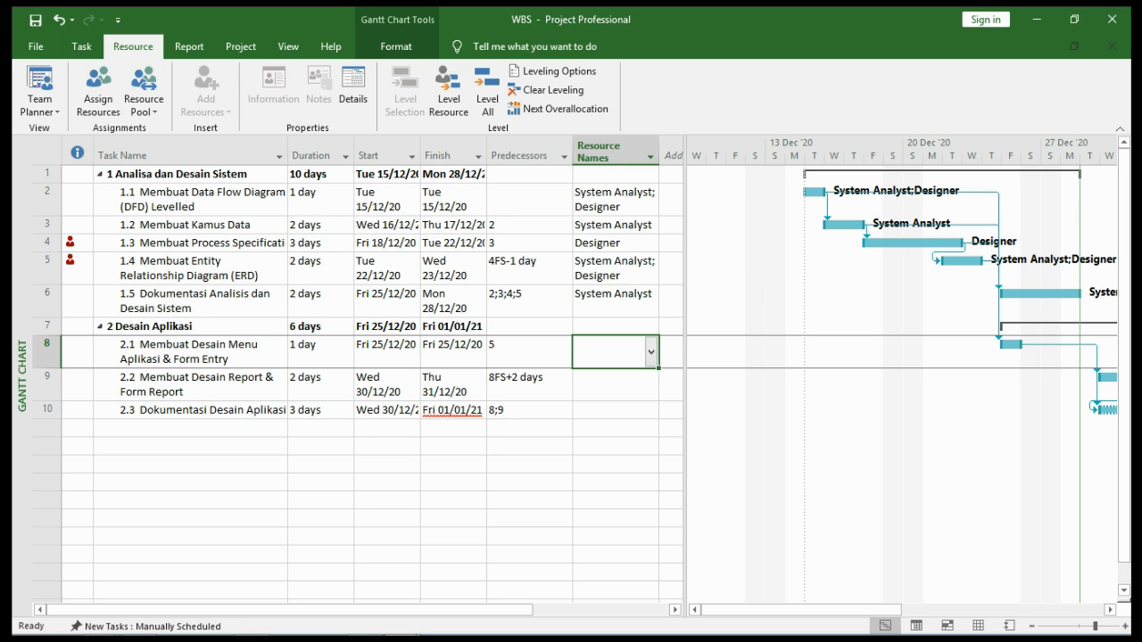
left_click(651, 352)
left_click(596, 376)
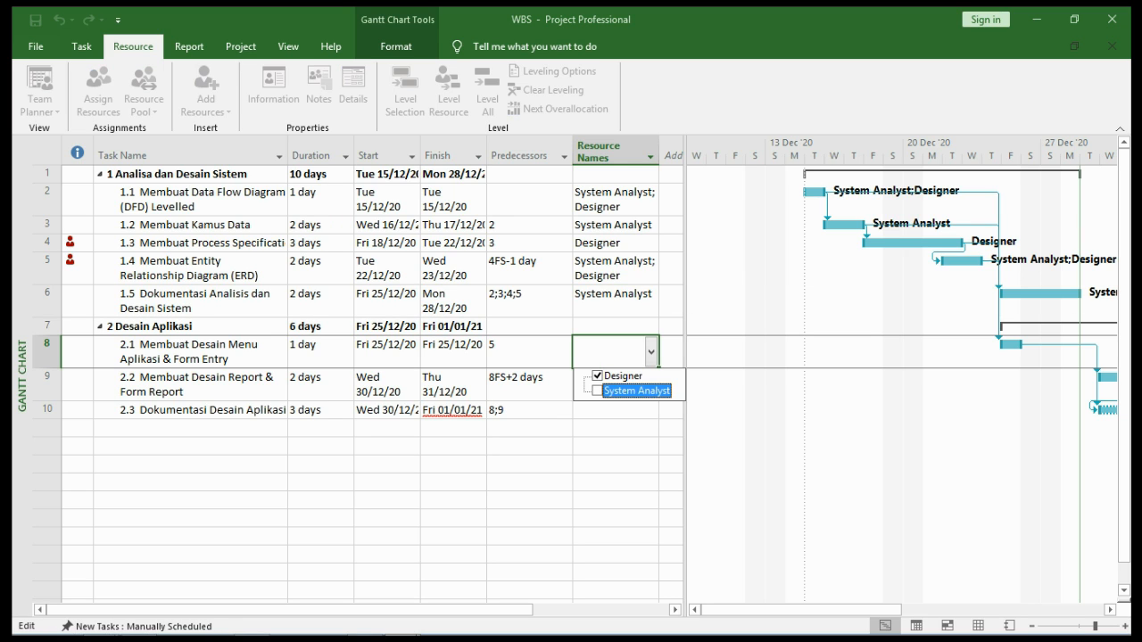
key("Return")
Assign Designer as the resource for task 2.2 Membuat Desain Report & Form Report
left_click(611, 384)
left_click(651, 385)
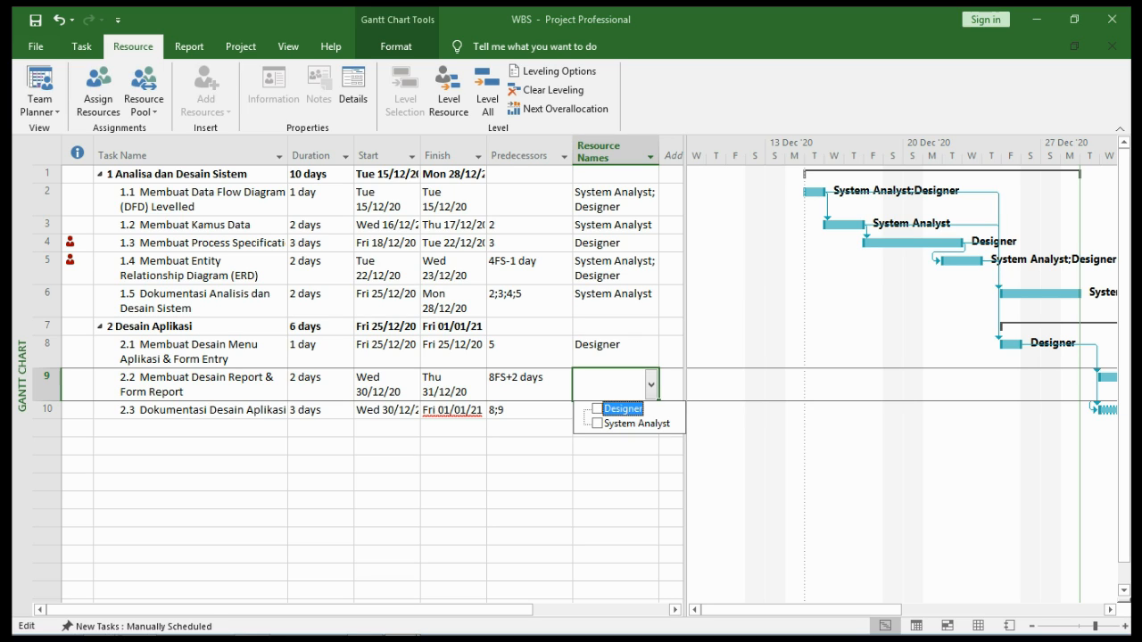
left_click(597, 408)
key("Return")
Assign both Designer and System Analyst to task 2.3 Dokumentasi Desain Aplikasi
left_click(611, 410)
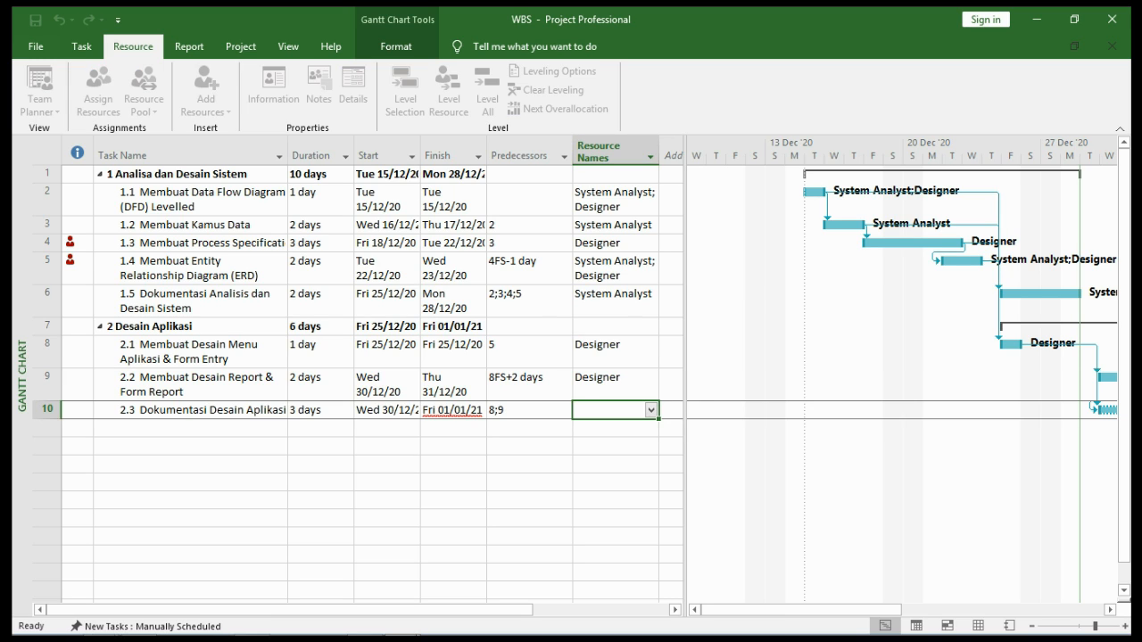
left_click(651, 410)
key("Down")
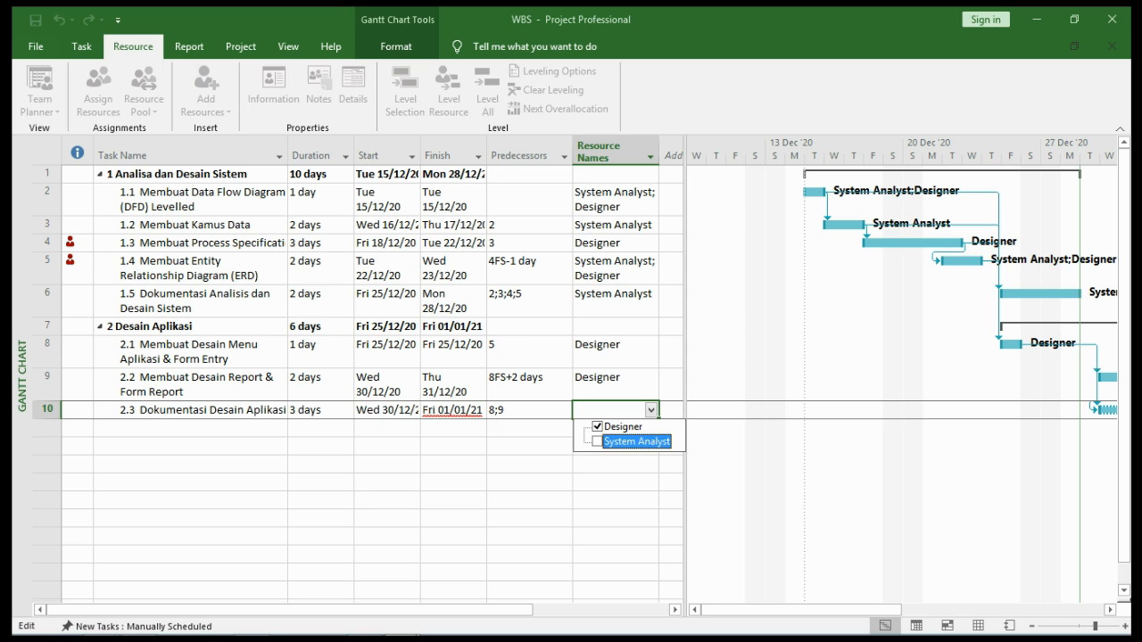
key("Return")
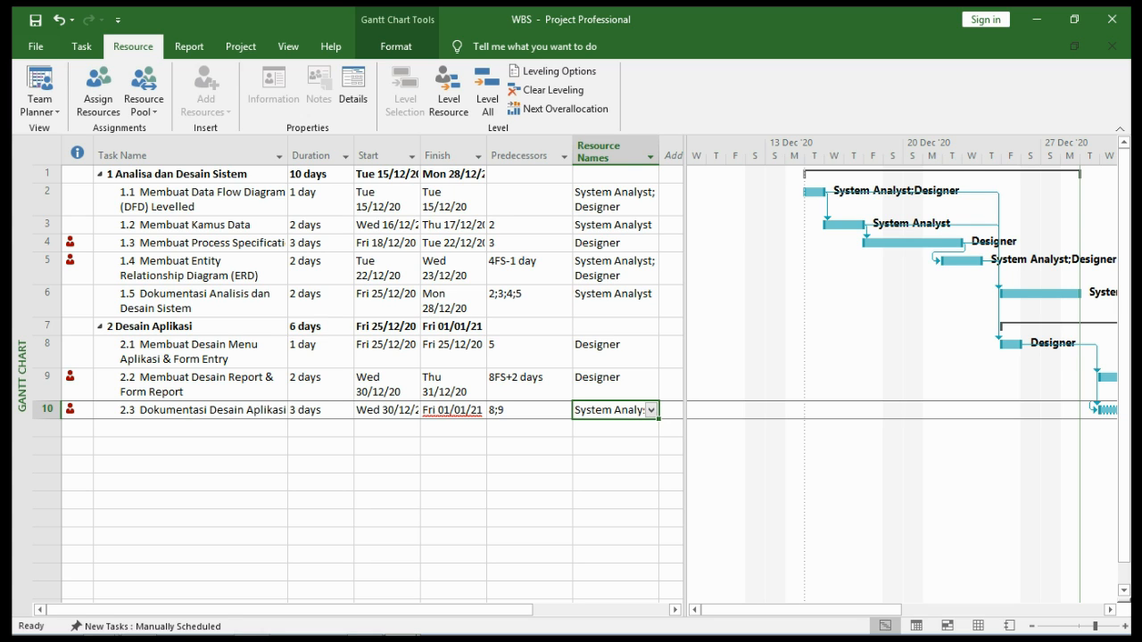
Check the resource units and cost in the task information for 1.2 Membuat Kamus Data, and close it without changes
double_click(611, 225)
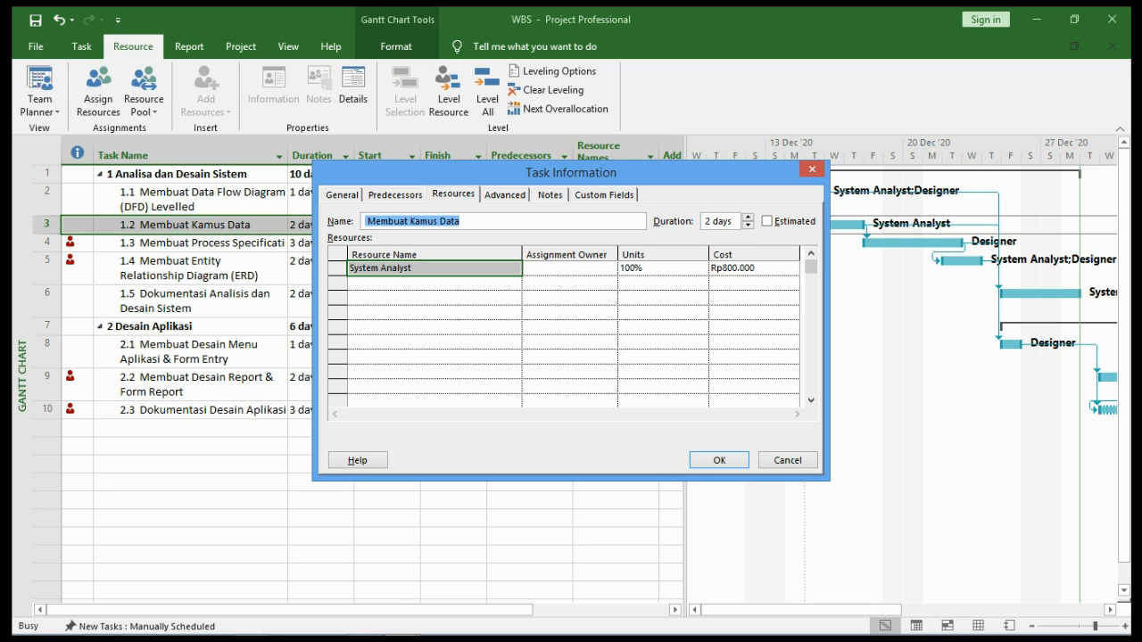
key("Escape")
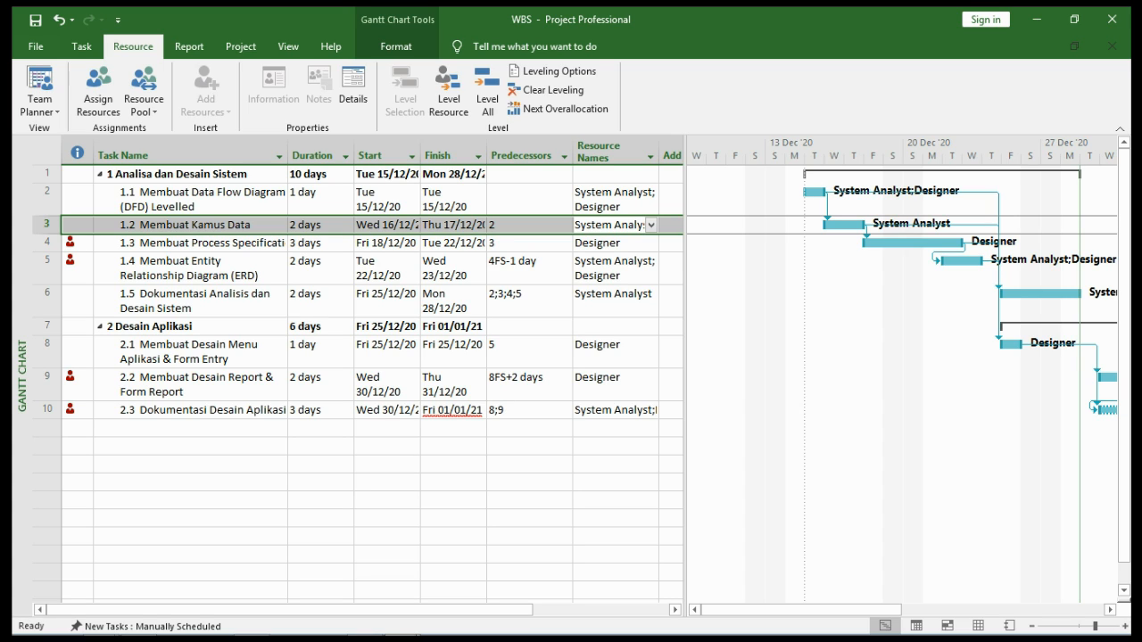
key("Return")
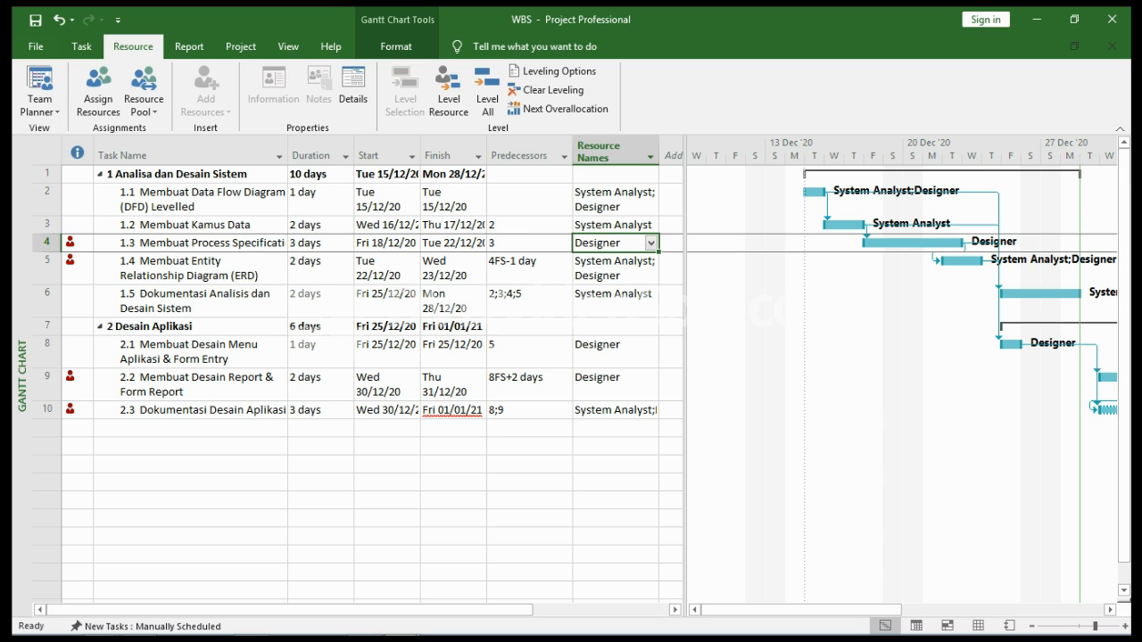
Check the resource units and cost in the task information for 1.3 Membuat Process Specification, and close it without changes
double_click(610, 242)
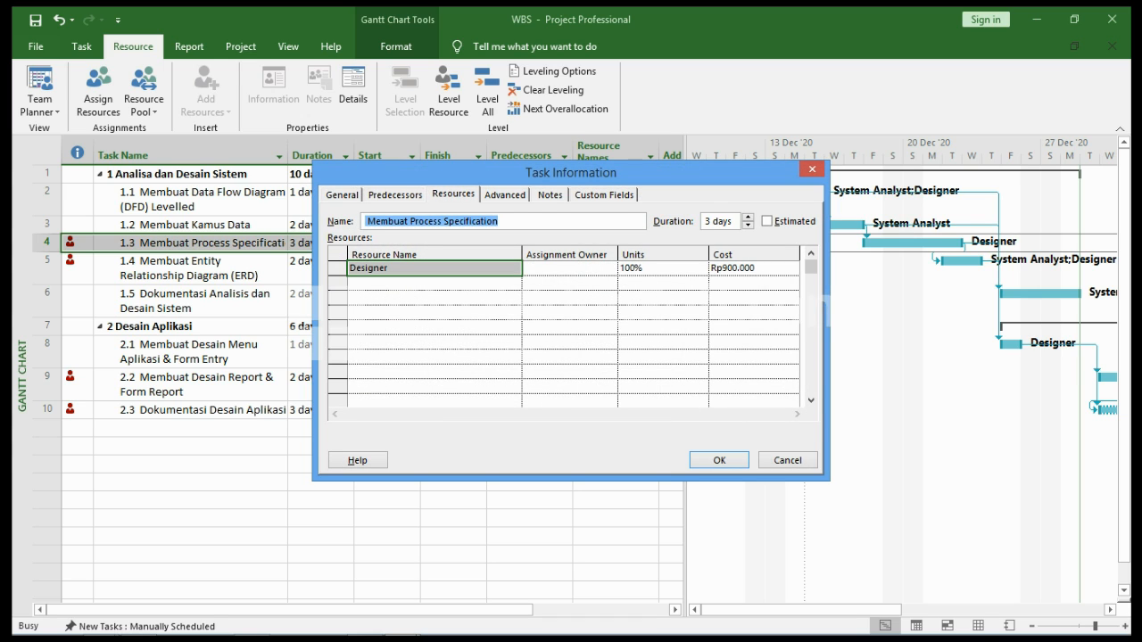
left_click(788, 461)
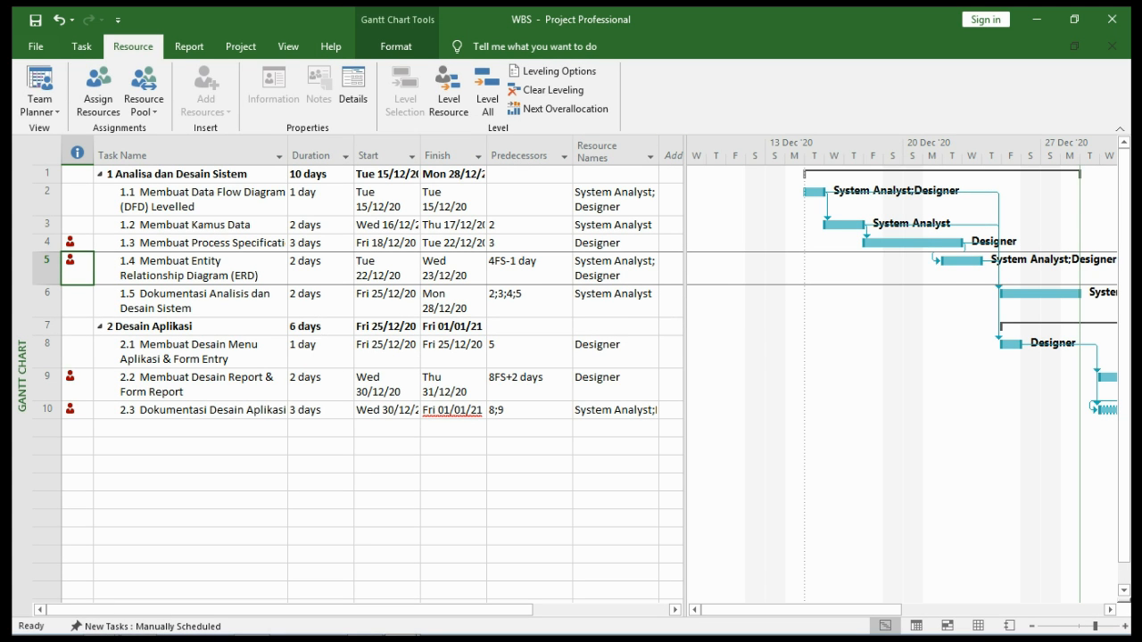
Examine the overallocation indicators on tasks 1.3 and 1.4, including the options offered for resolving the one on task 1.3
left_click(69, 243)
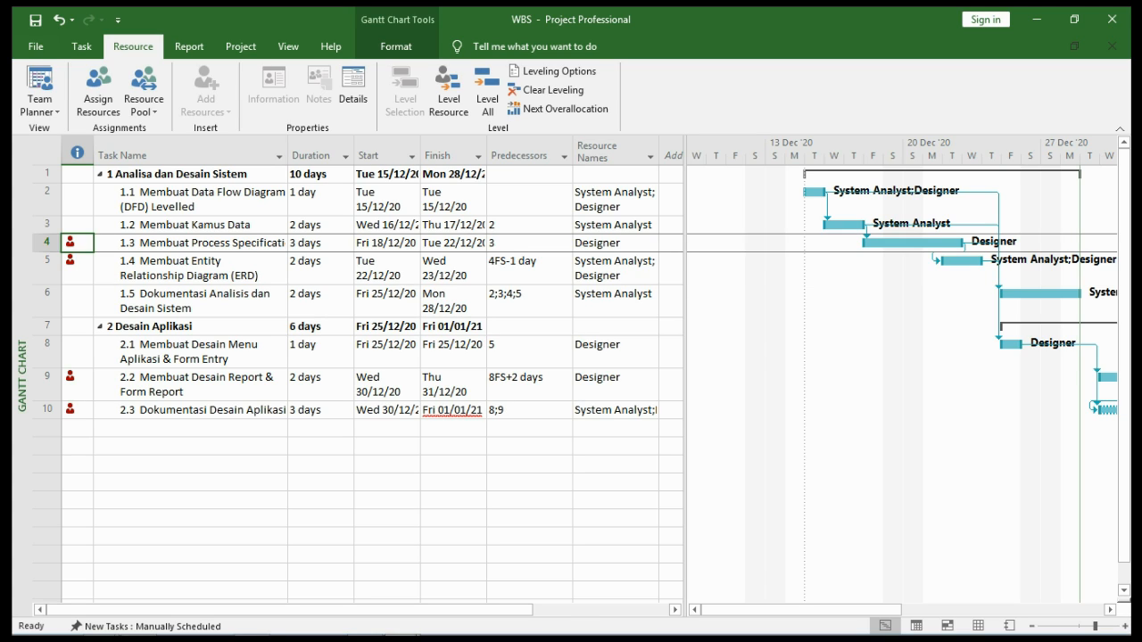
left_click(71, 262)
left_click(70, 243)
left_click(72, 263)
left_click(71, 243)
mouse_move(70, 242)
left_click(190, 268)
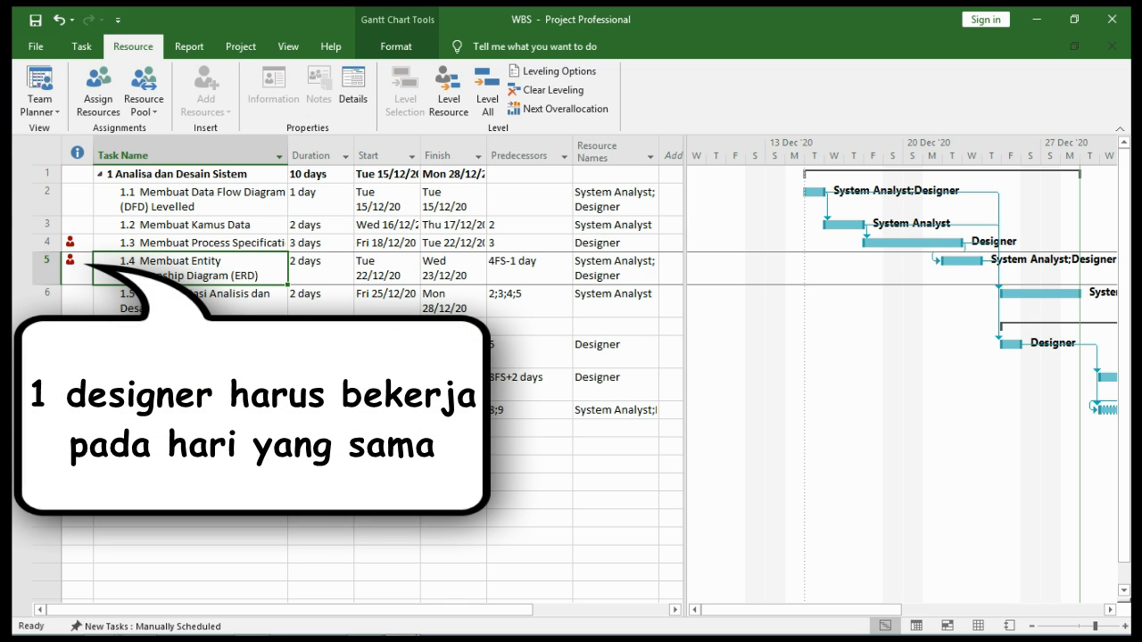
left_click(71, 243)
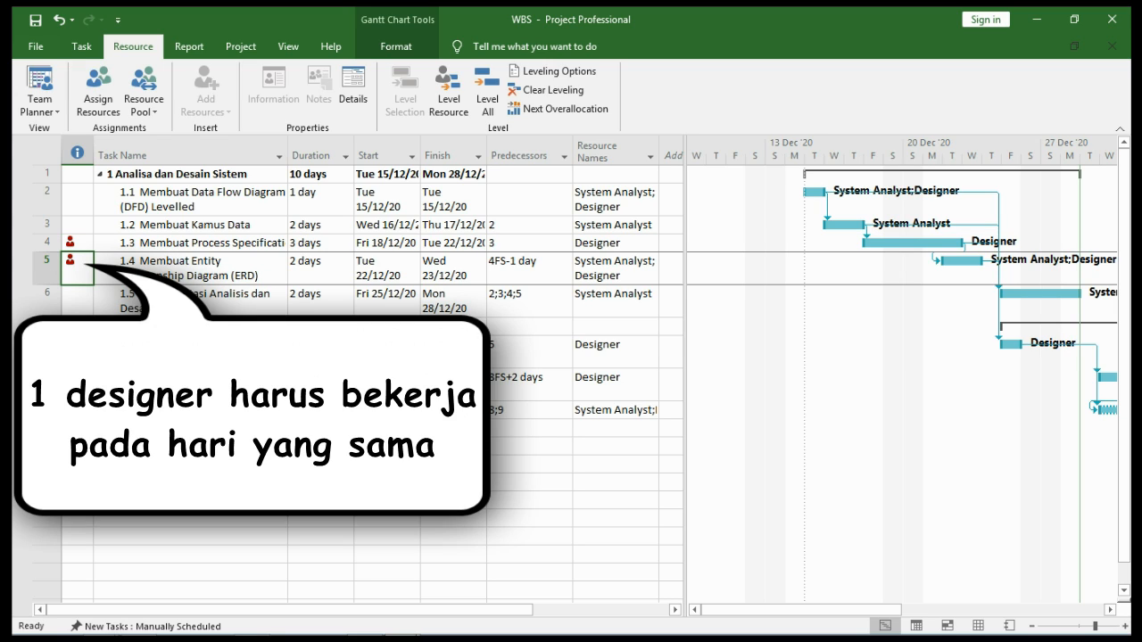
mouse_move(70, 243)
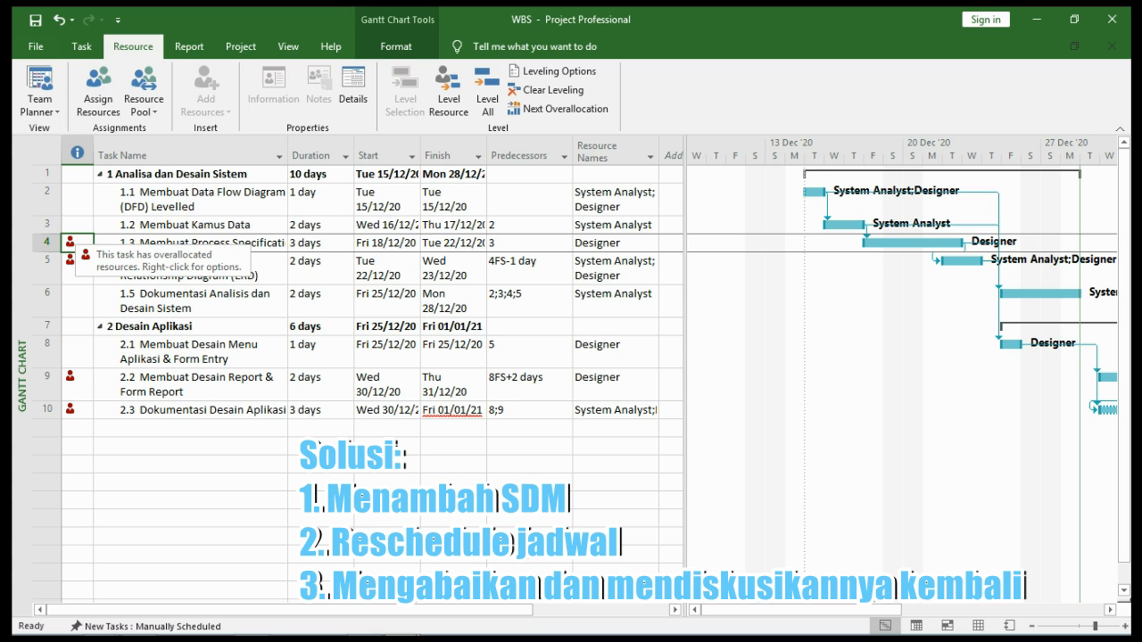
right_click(70, 242)
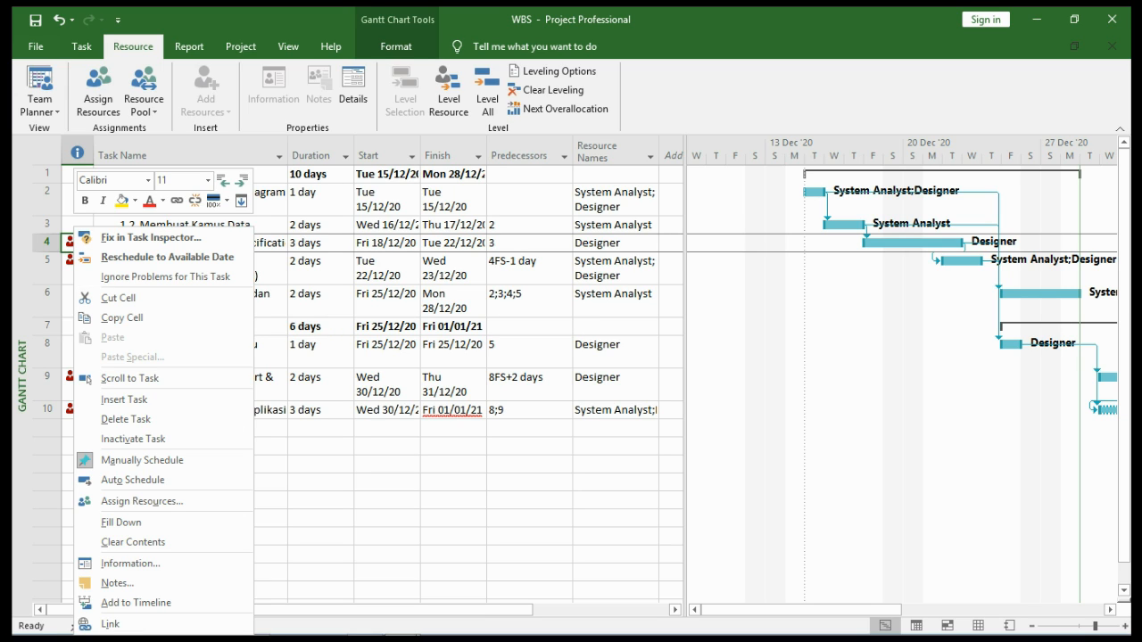
key("Escape")
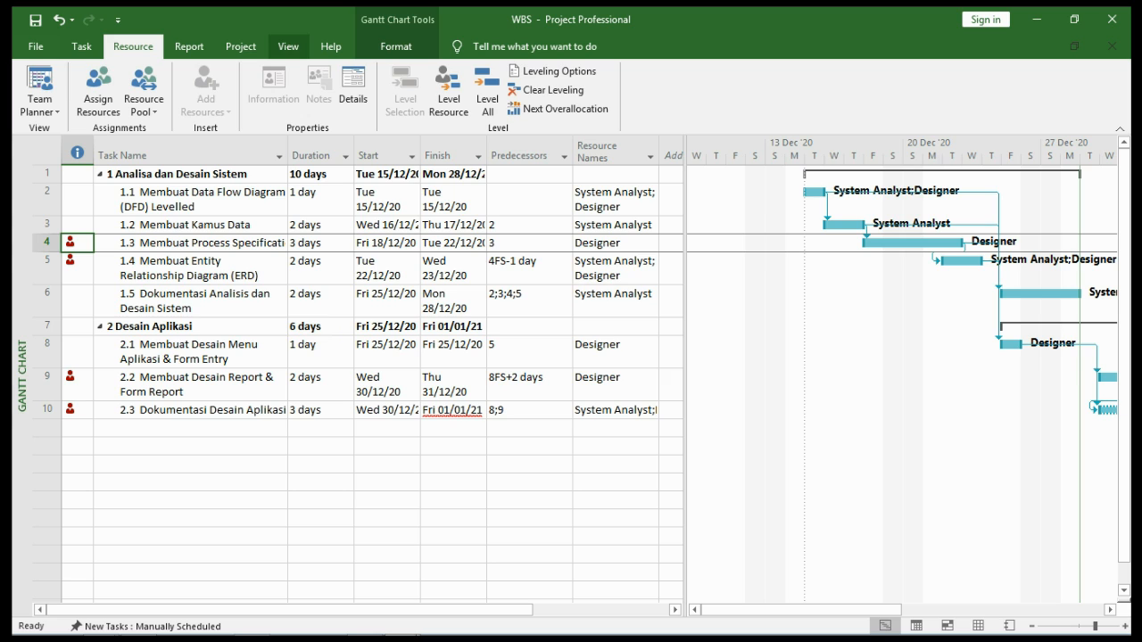
Raise the Designer's maximum units to 200% in the Resource Sheet and return to the Gantt Chart
left_click(288, 47)
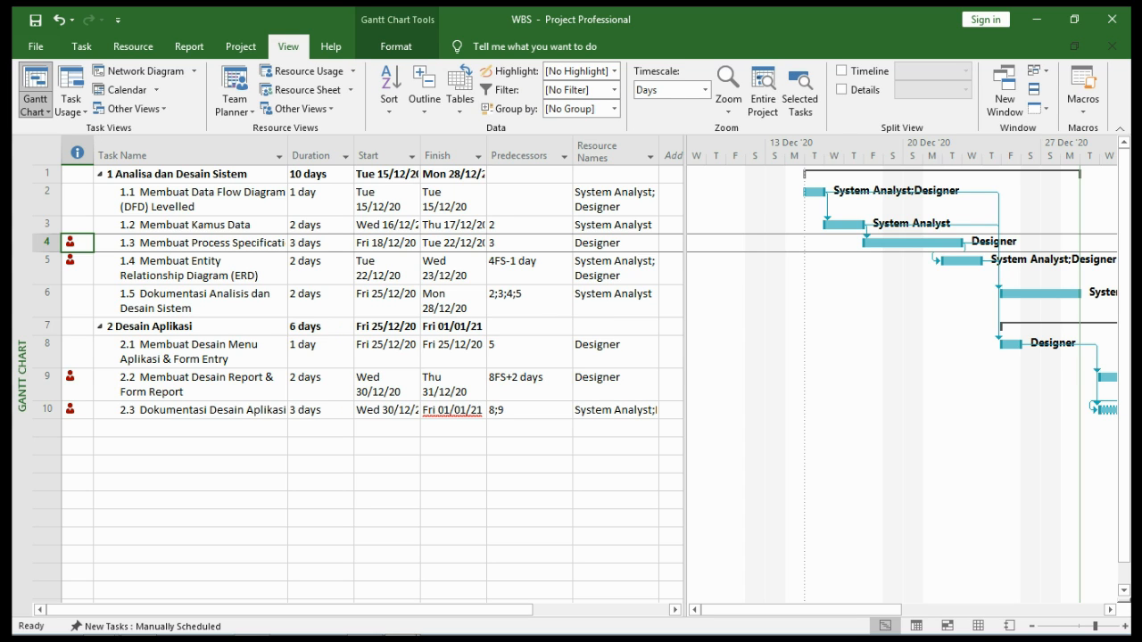
left_click(303, 90)
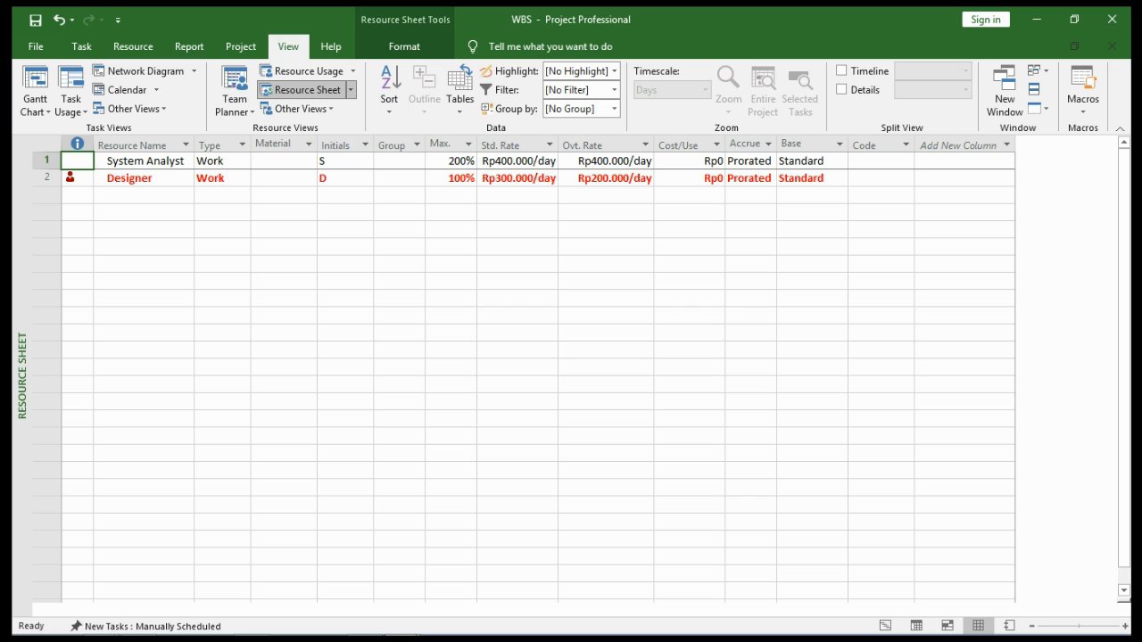
left_click(450, 179)
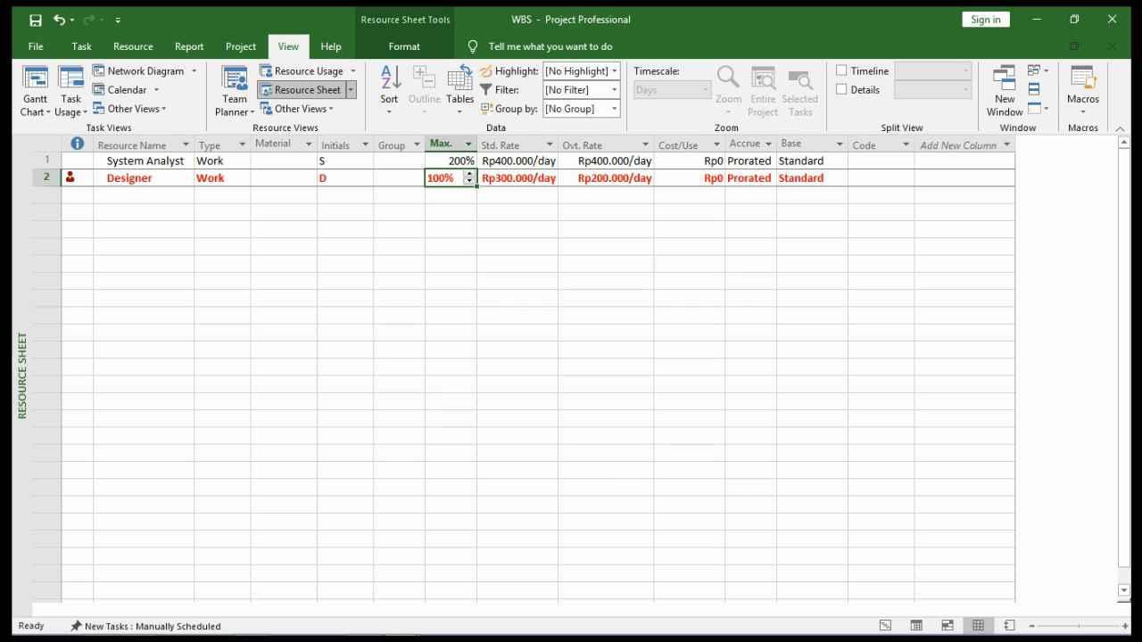
left_click(468, 174)
key("Return")
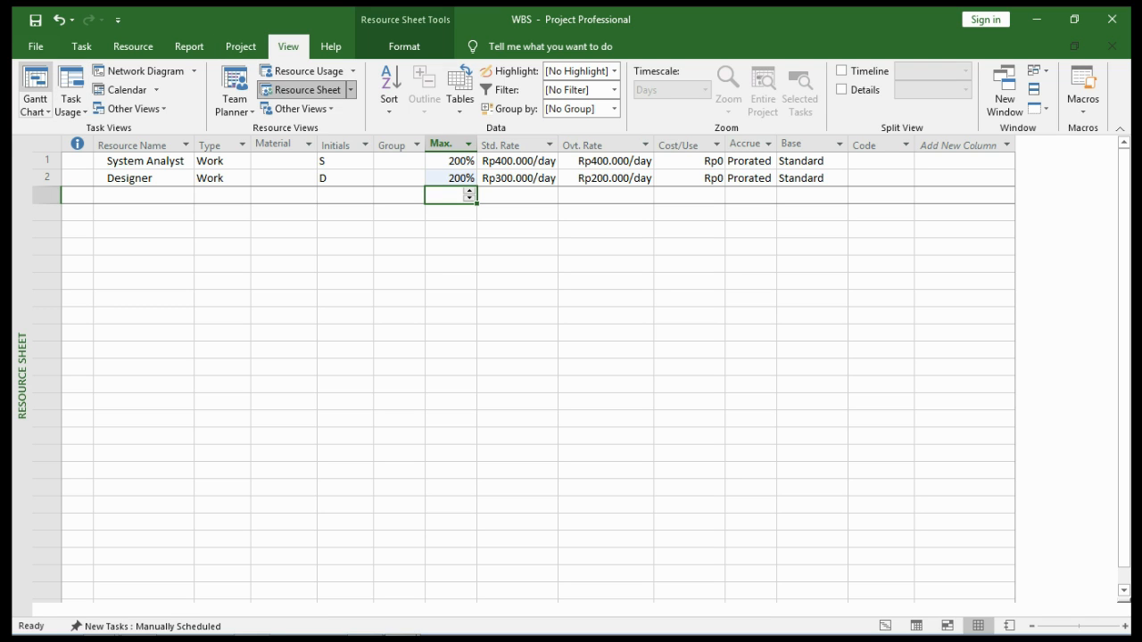
left_click(35, 87)
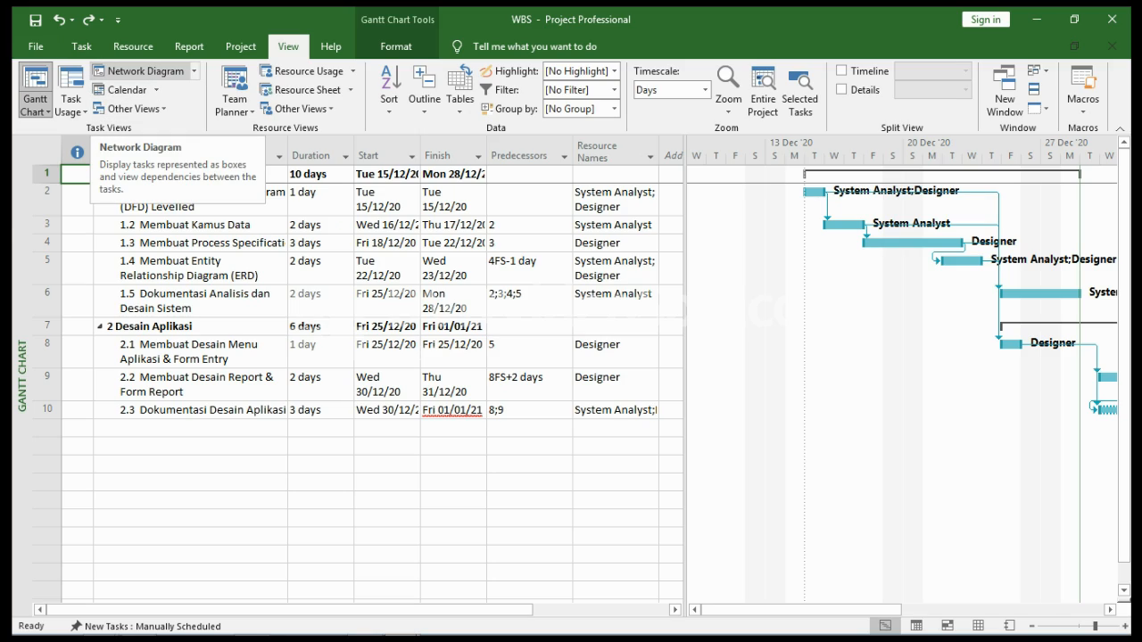
Save the project as Penugasan 2 in the Mobile Project Management folder
left_click(35, 47)
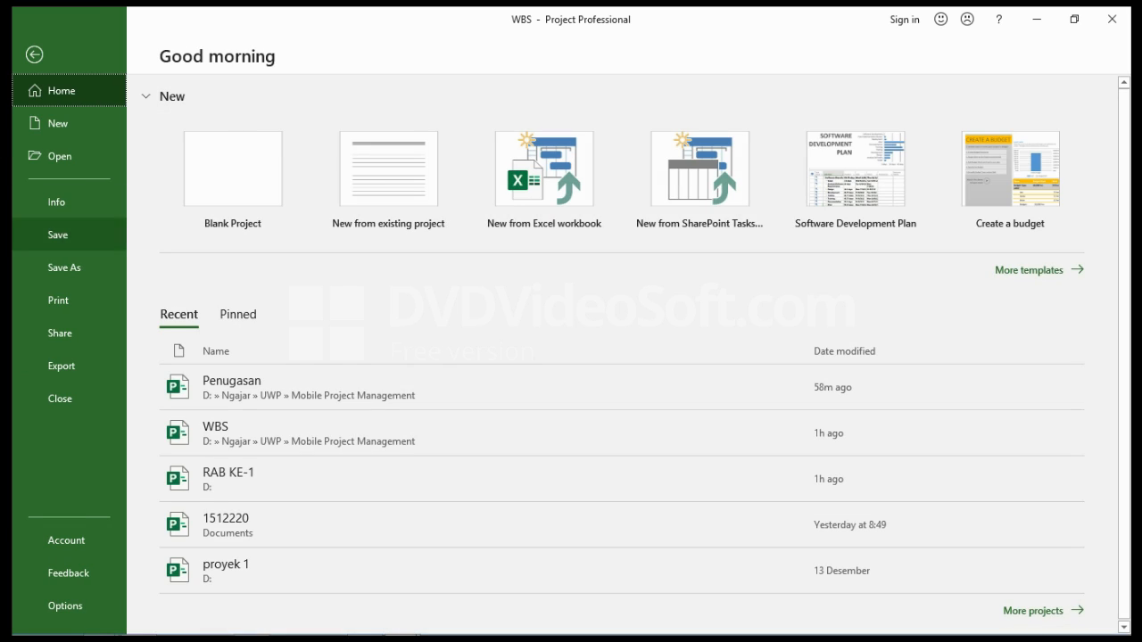
left_click(65, 267)
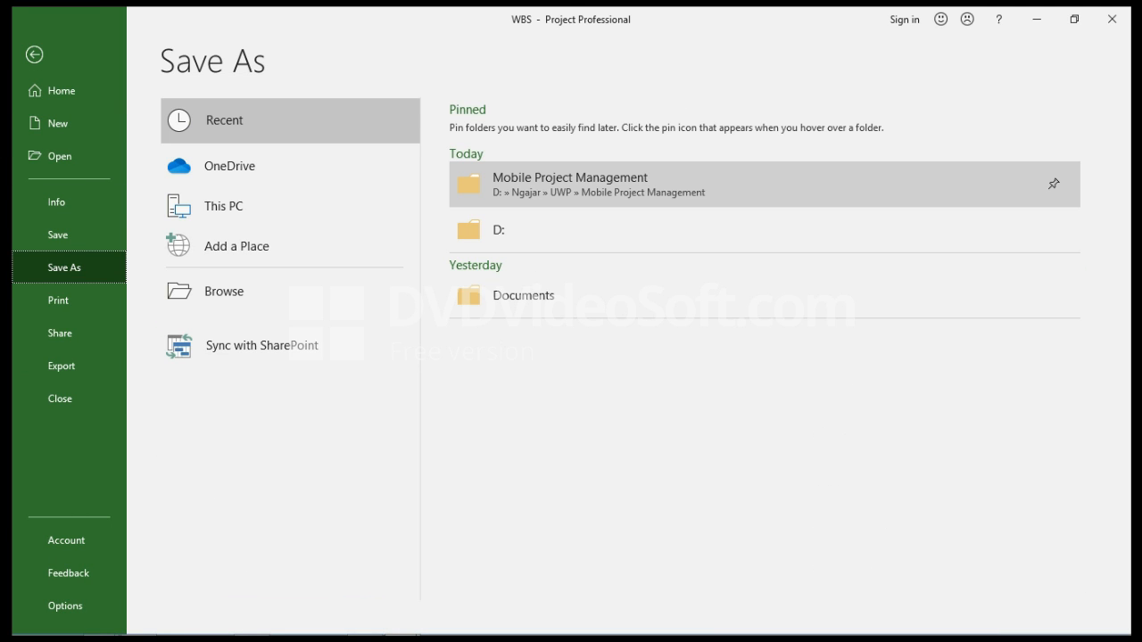
left_click(570, 183)
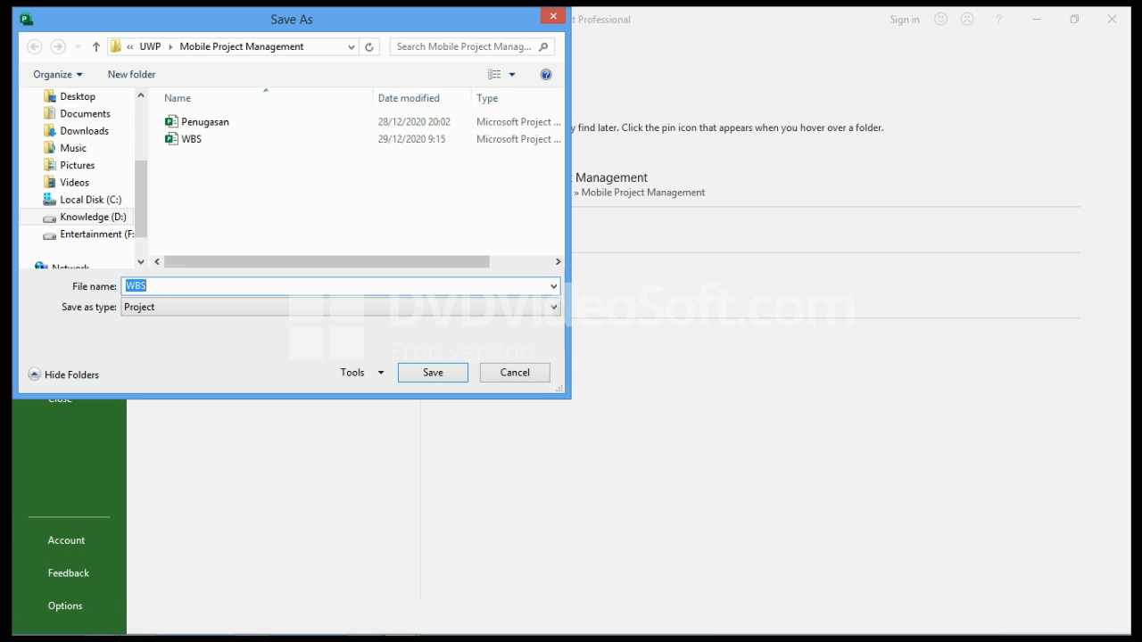
left_click(148, 286)
key("ctrl+a")
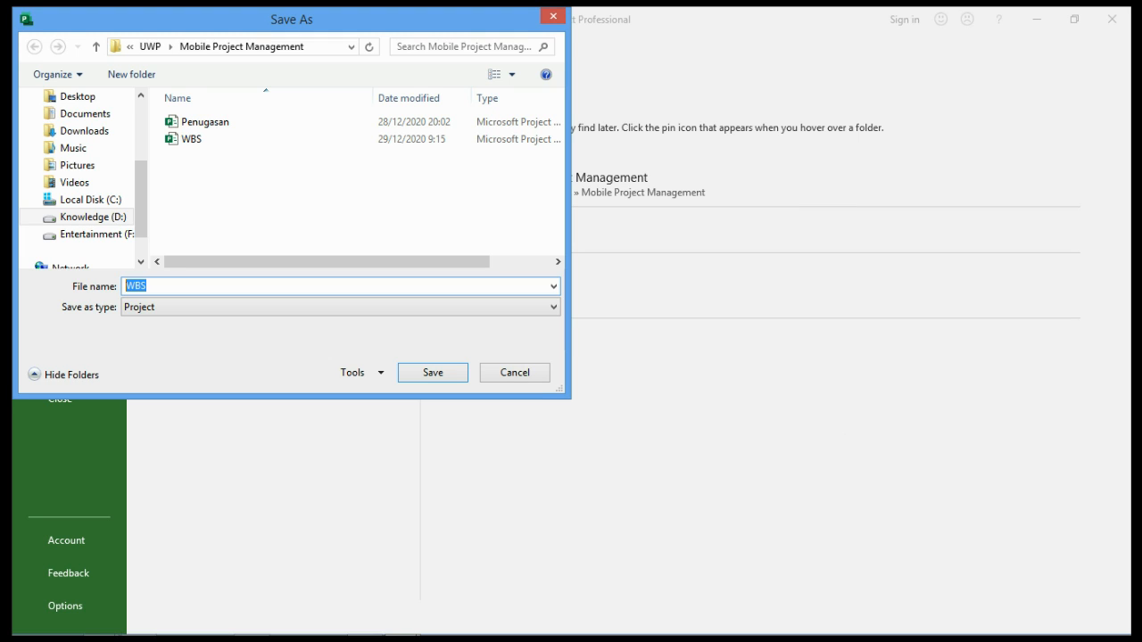
type("Penugasan 2")
left_click(433, 372)
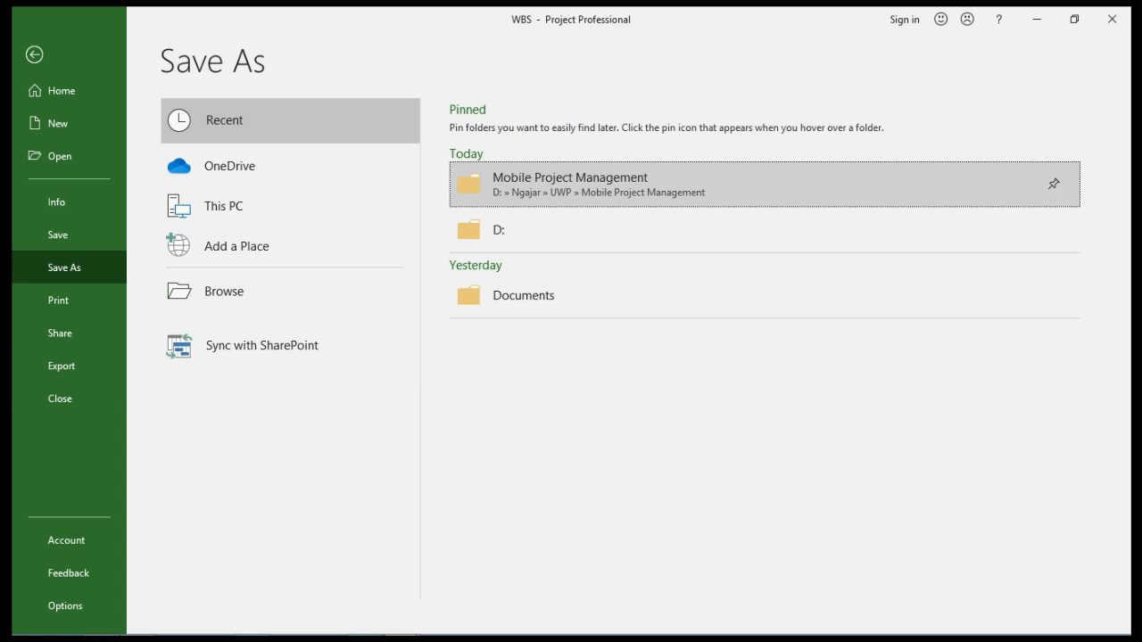
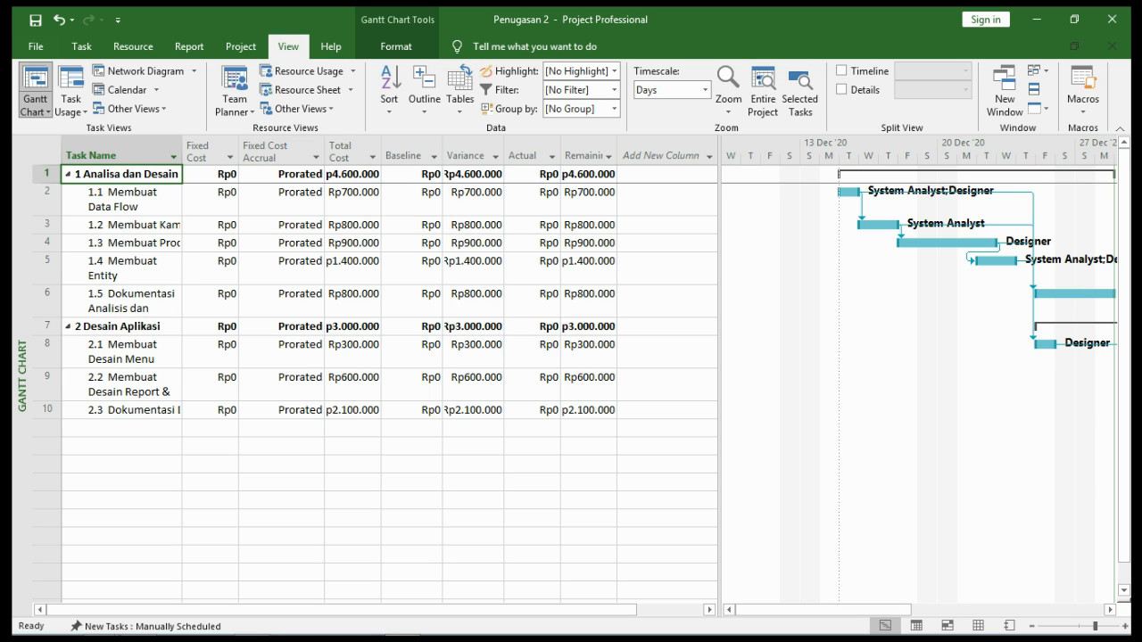
Widen the Task Name column and set the fixed cost of 1.5 Dokumentasi Analisis dan Desain Sistem to Rp2.000.000
left_click_drag(182, 149, 211, 150)
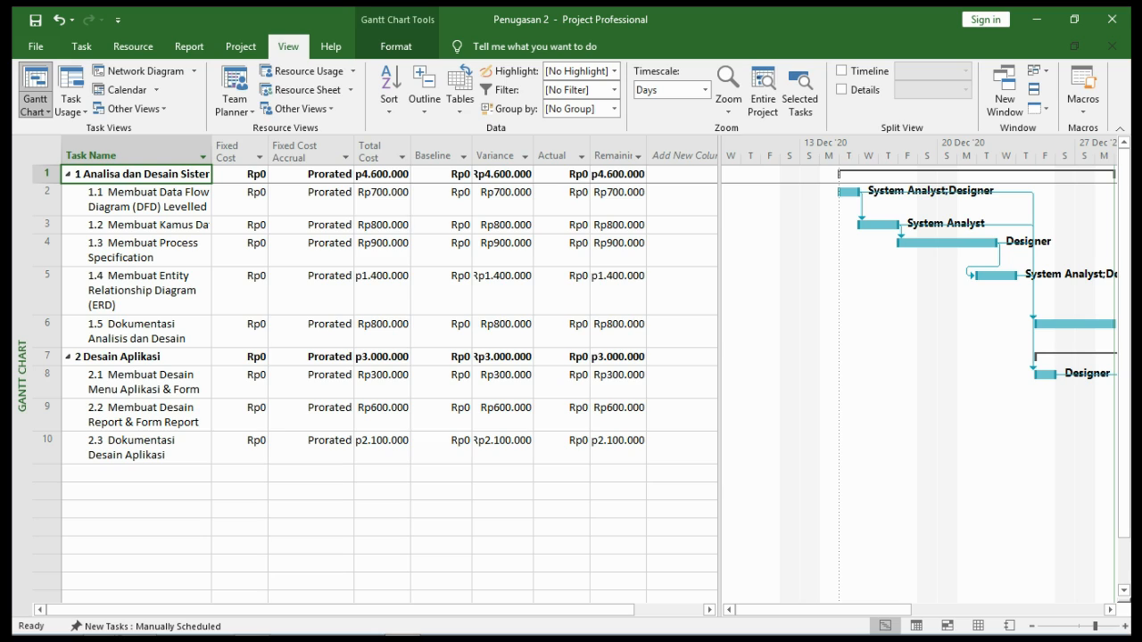
left_click(239, 331)
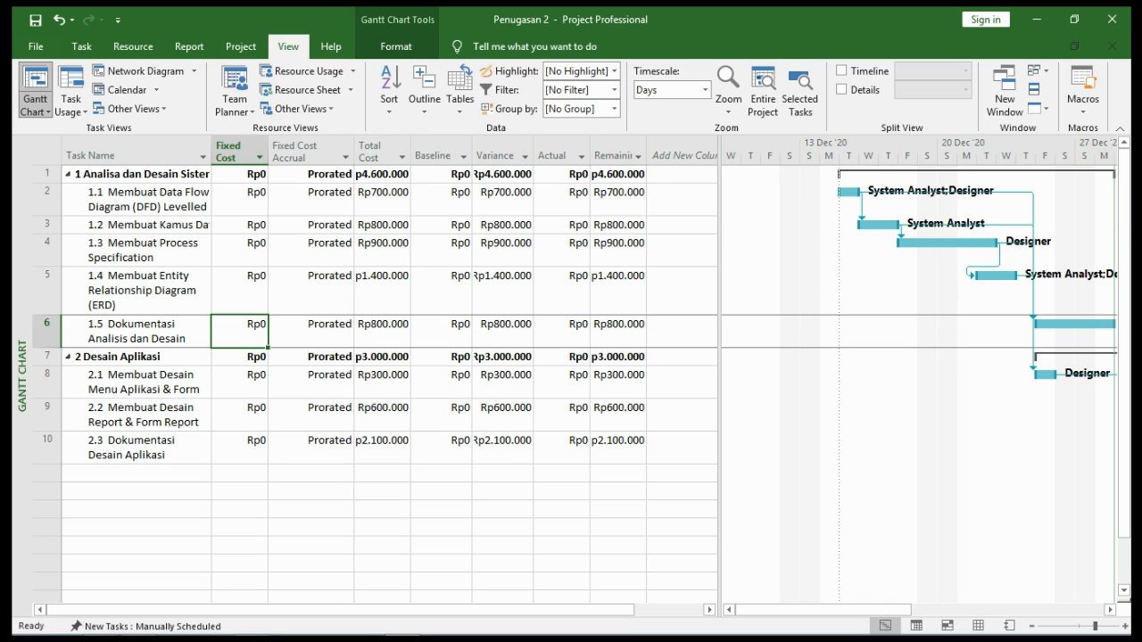
key("BackSpace")
type("2")
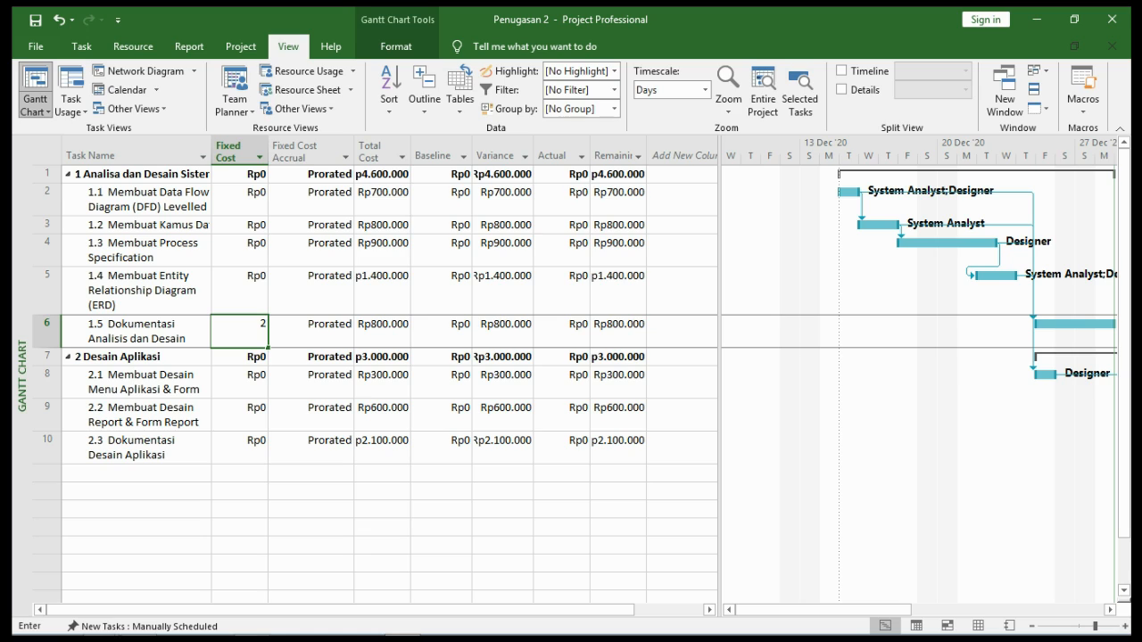
type("000")
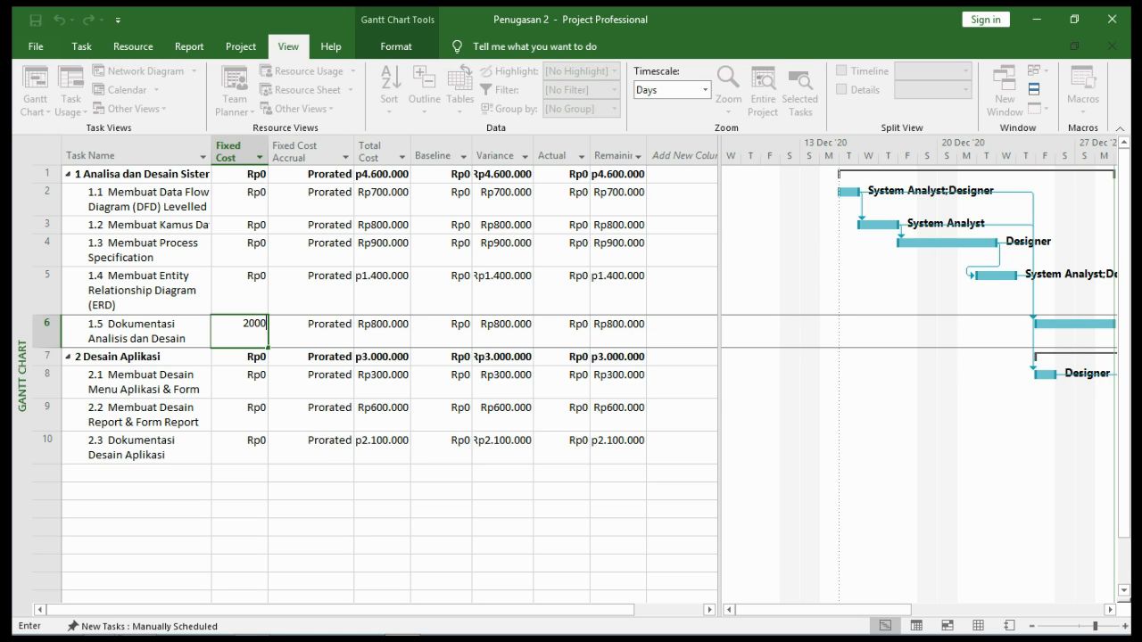
type("000")
key("Escape")
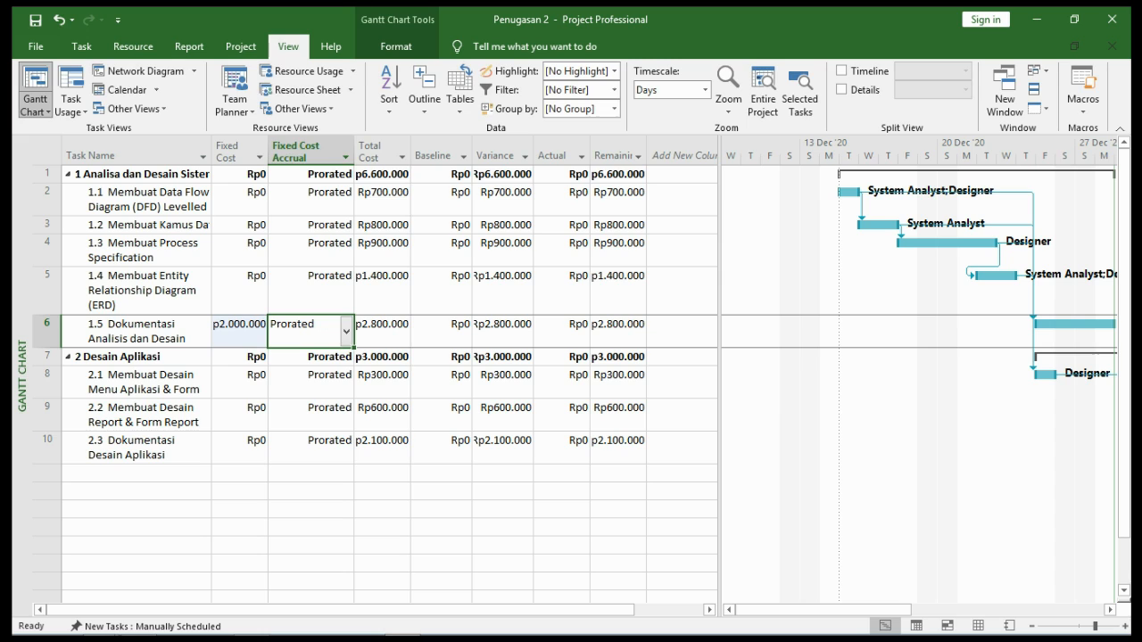
Widen the Fixed Cost column and set the fixed cost accrual of task 1.5 to End
left_click_drag(267, 150, 301, 150)
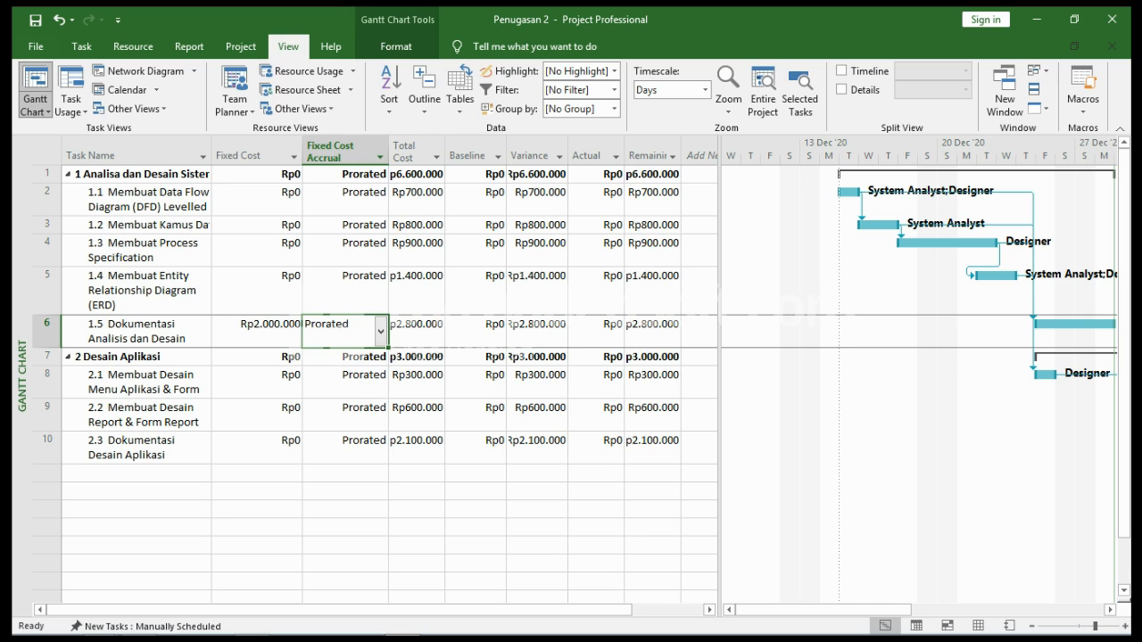
left_click(381, 331)
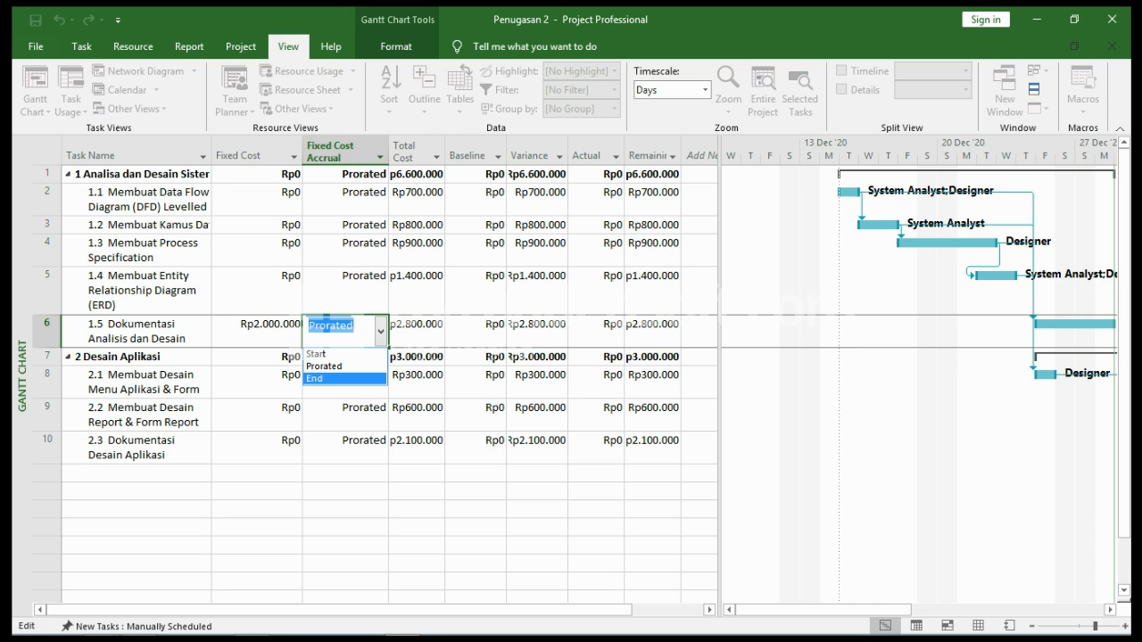
key("Return")
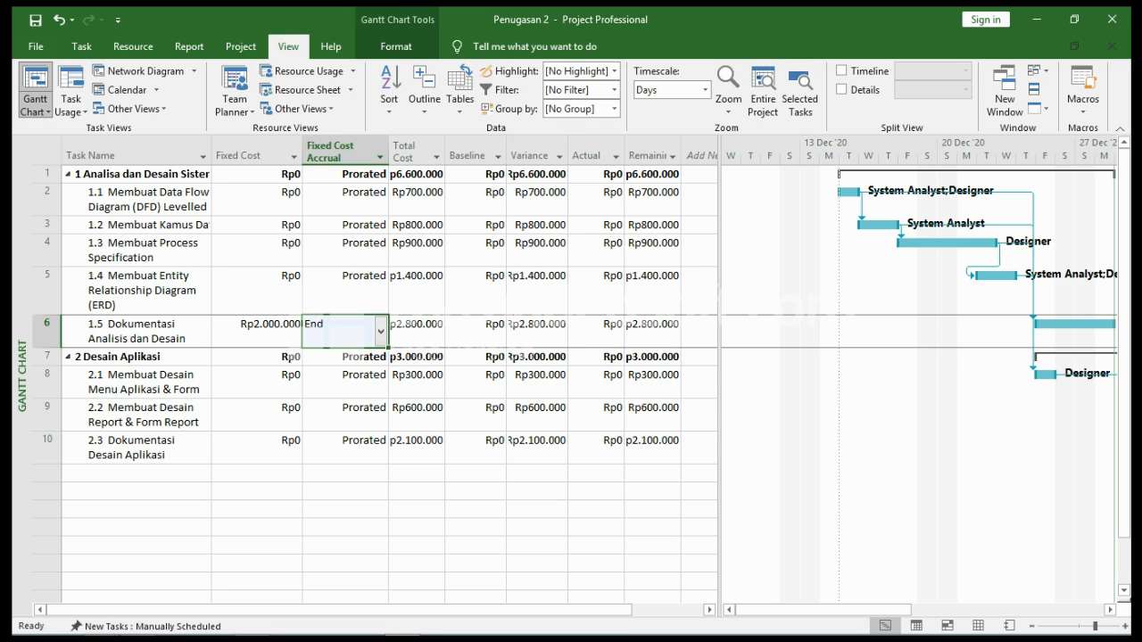
left_click(417, 331)
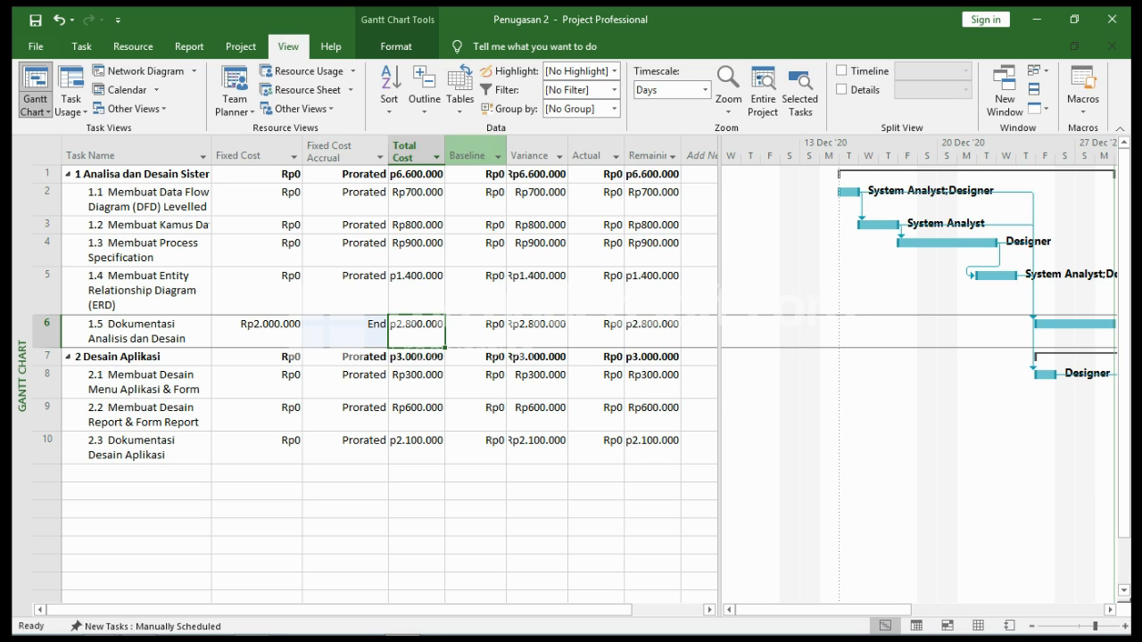
Widen the Total Cost, Variance and Remaining columns and enlarge the table area beside the Gantt chart
left_click_drag(445, 152, 471, 153)
left_click_drag(592, 153, 618, 153)
left_click_drag(719, 357, 799, 357)
left_click_drag(730, 153, 753, 153)
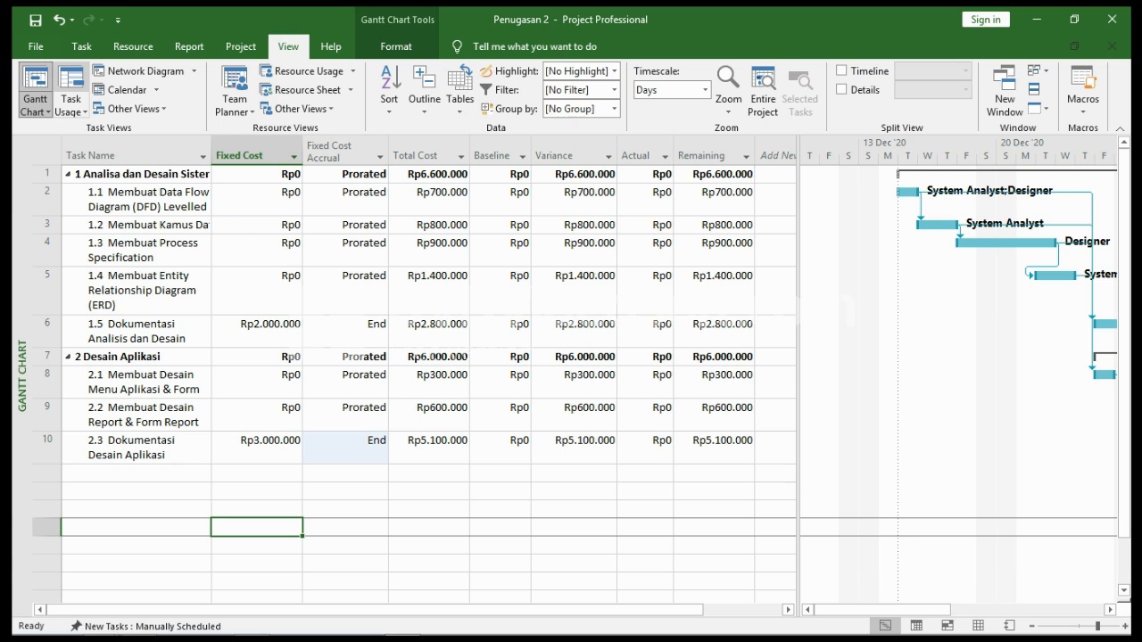
Switch to the Task Usage view and apply the Cost table to it
left_click(71, 89)
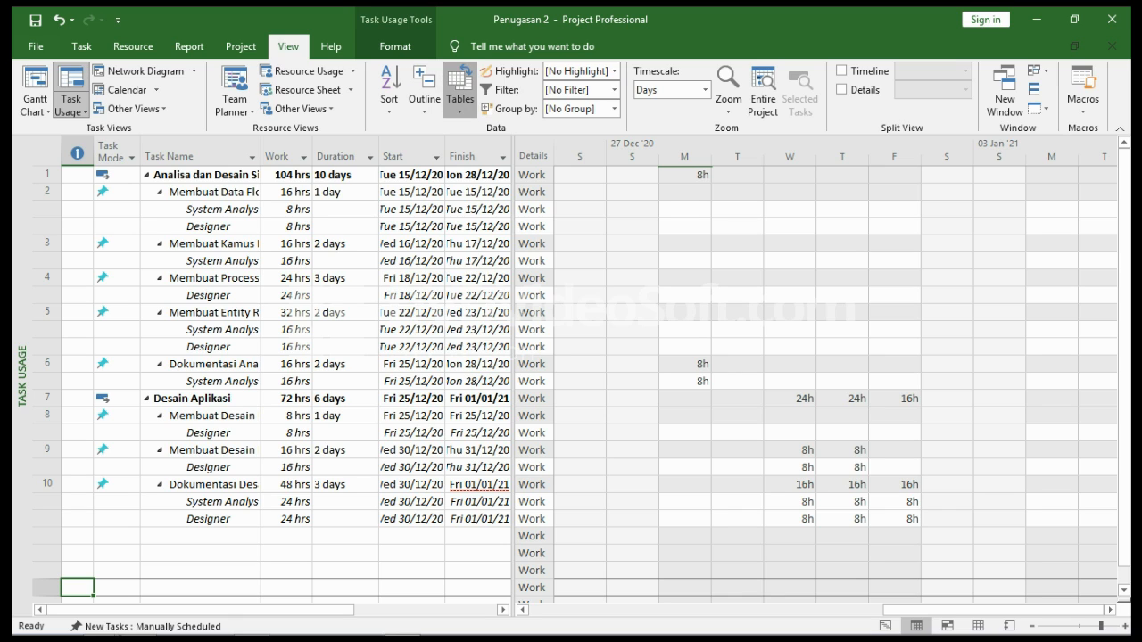
left_click(460, 94)
left_click(481, 148)
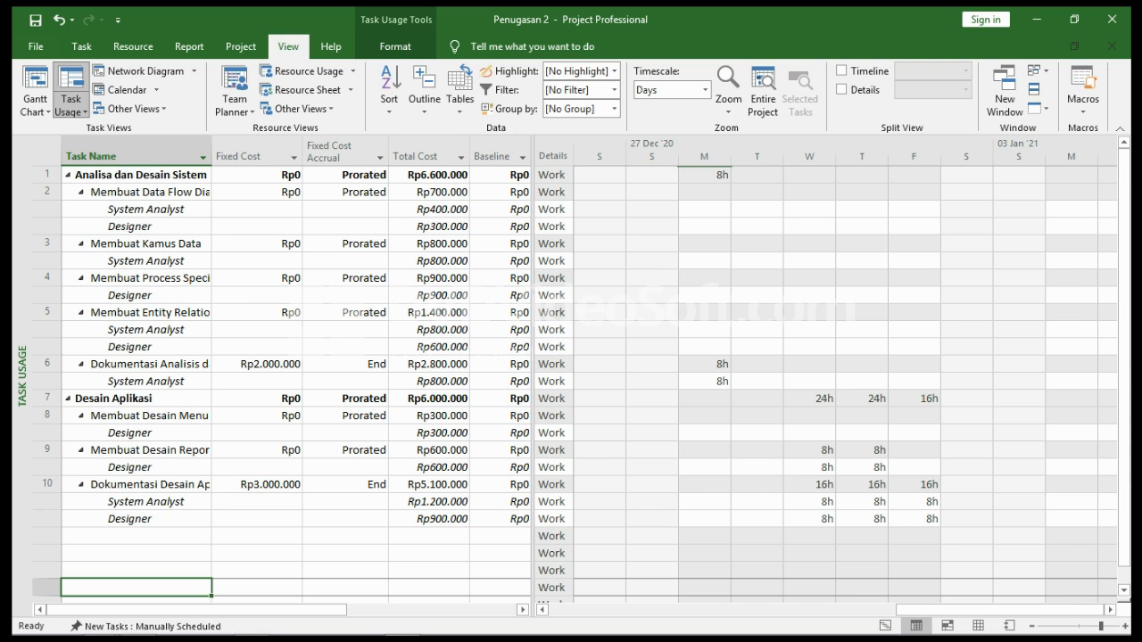
Enlarge the cost table area in Task Usage and widen its Task Name column to fit the task names
left_click_drag(533, 232, 583, 232)
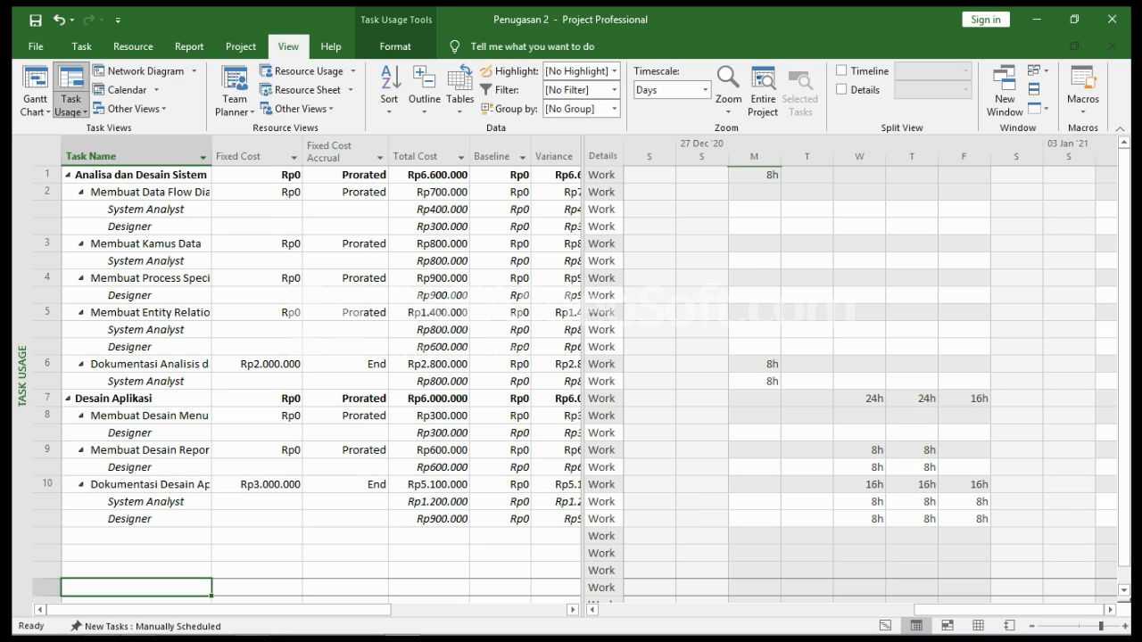
left_click_drag(584, 232, 679, 232)
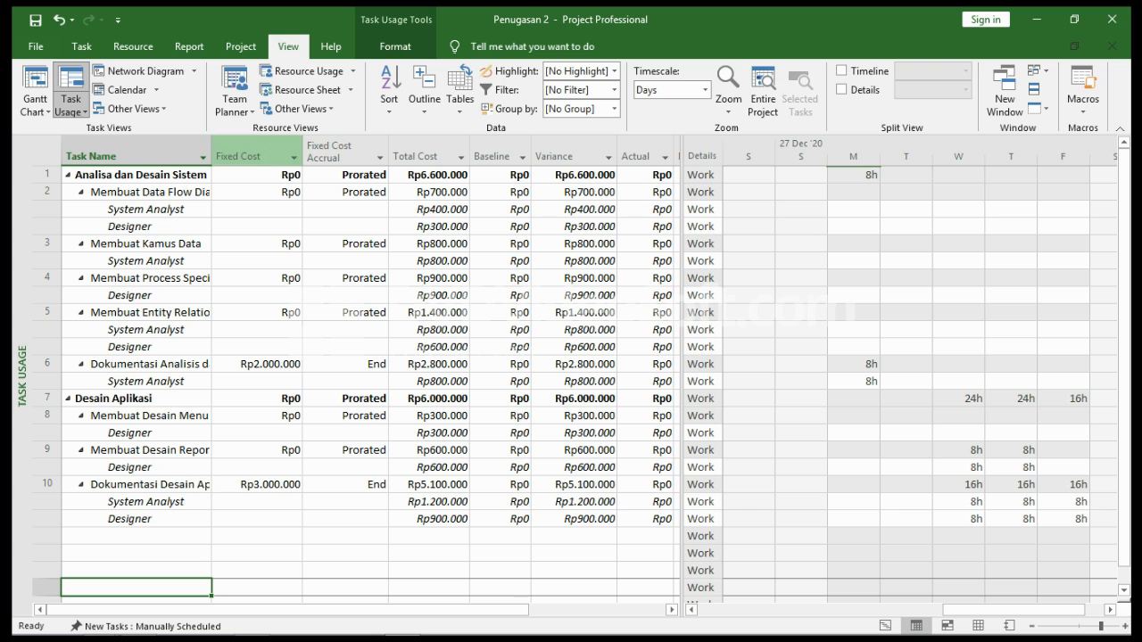
left_click_drag(211, 155, 252, 156)
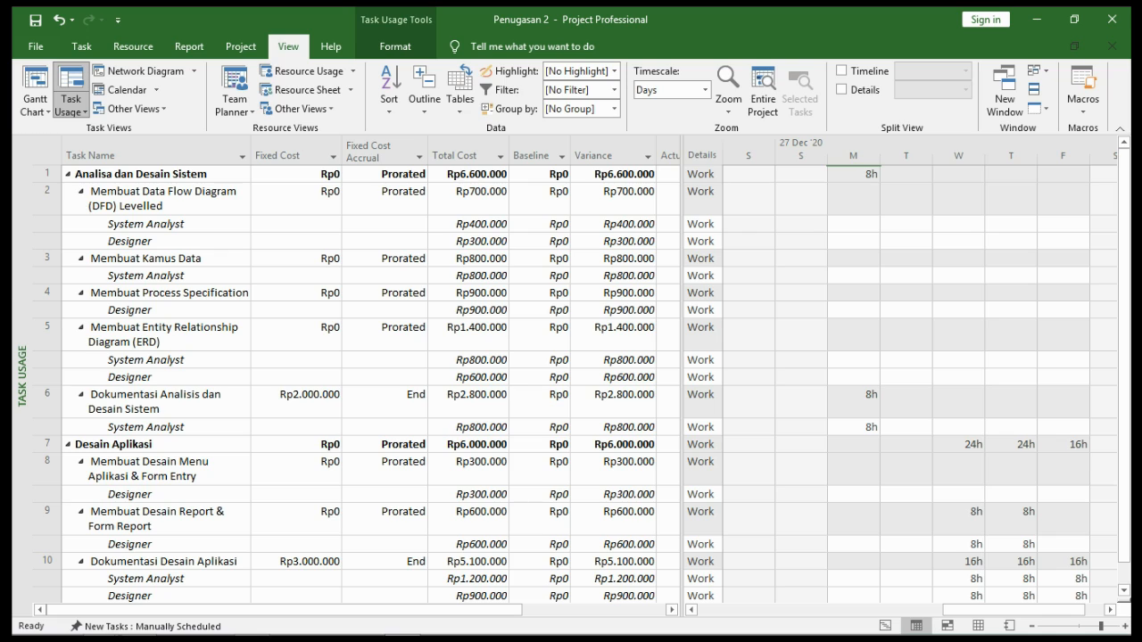
left_click_drag(682, 152, 737, 152)
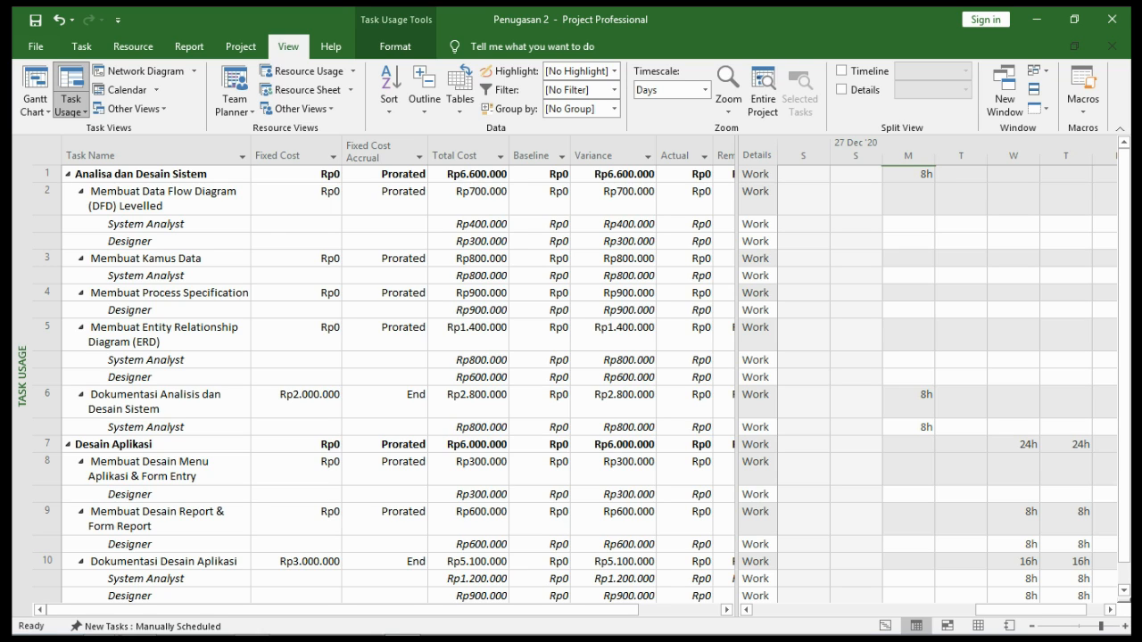
Enlarge the Task Usage table area up to the Remaining column and examine the cost columns and the daily work hours per task
left_click_drag(736, 357, 788, 357)
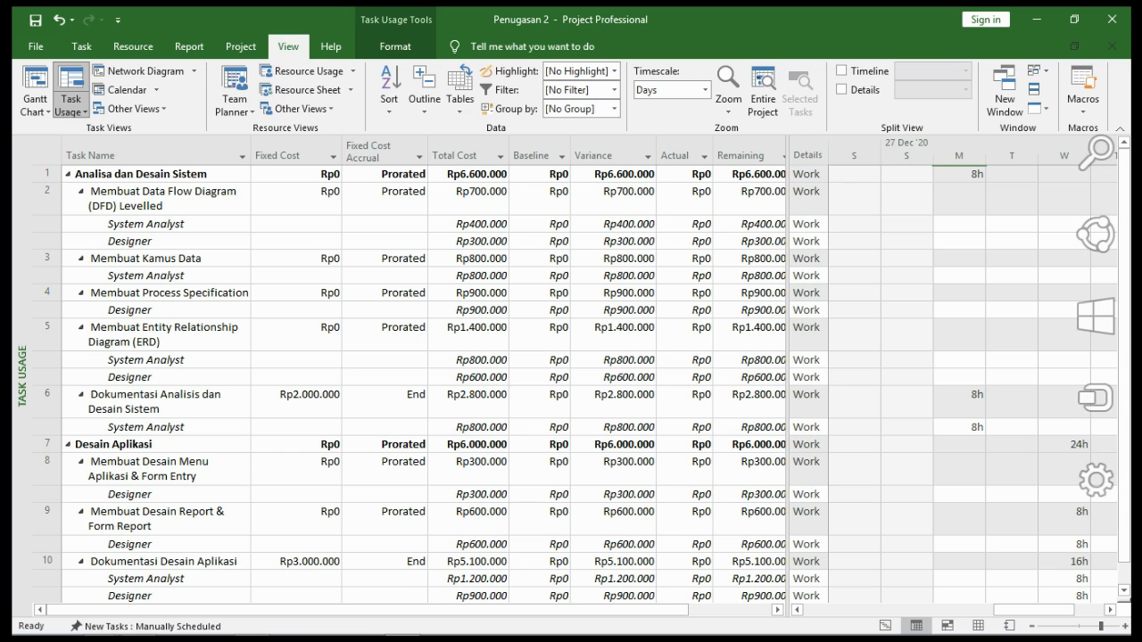
left_click_drag(1035, 610, 1064, 611)
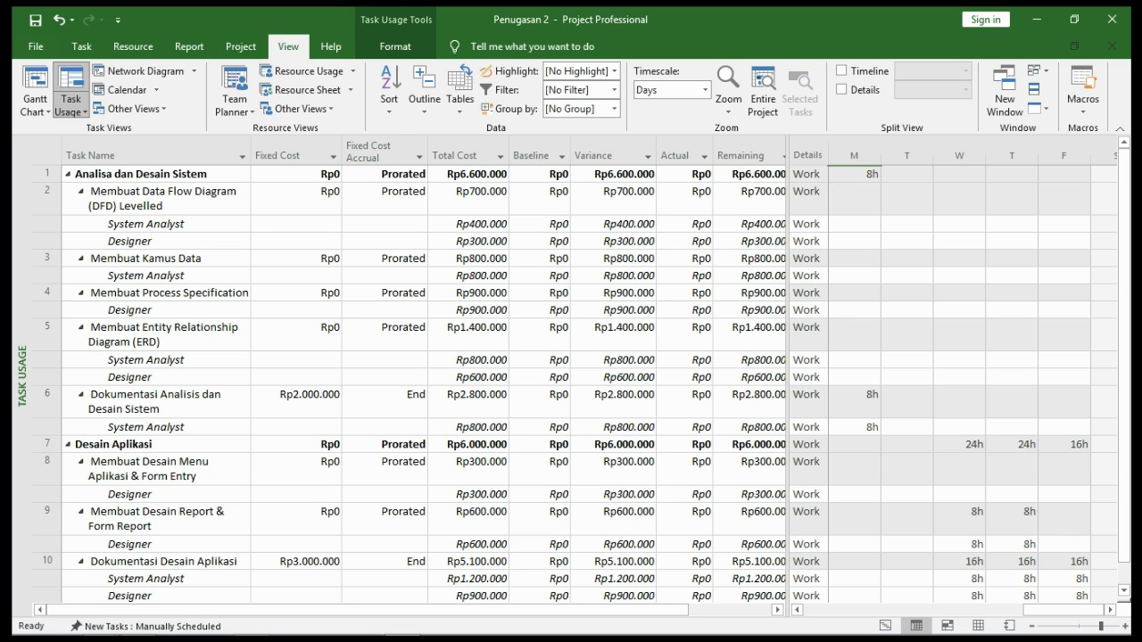
left_click_drag(1064, 610, 887, 610)
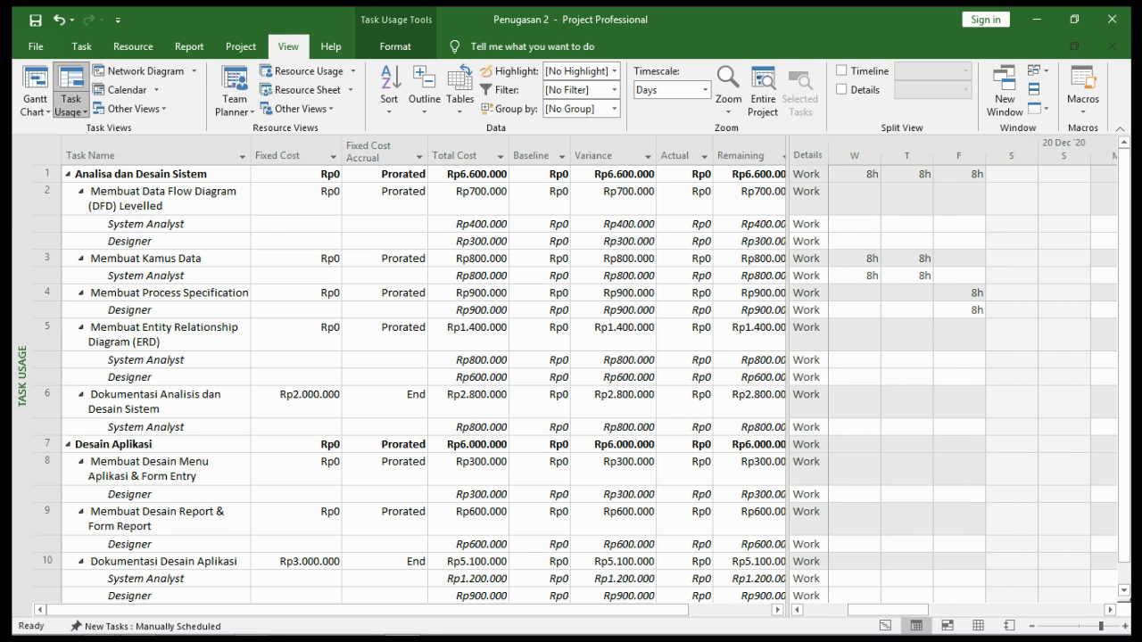
left_click_drag(579, 610, 665, 610)
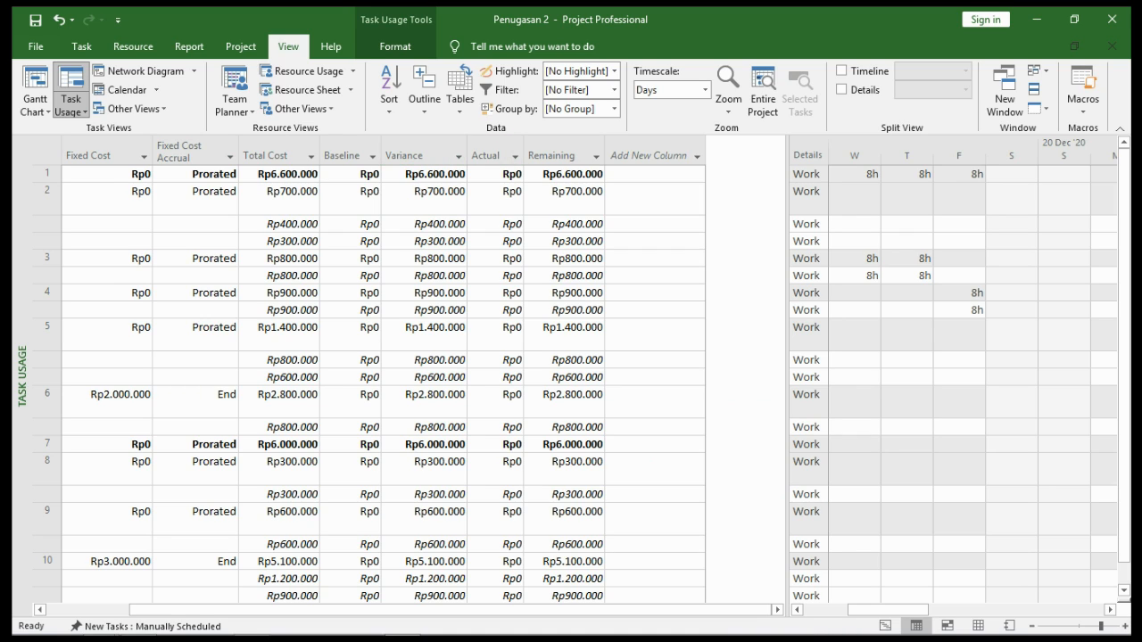
left_click_drag(665, 610, 581, 610)
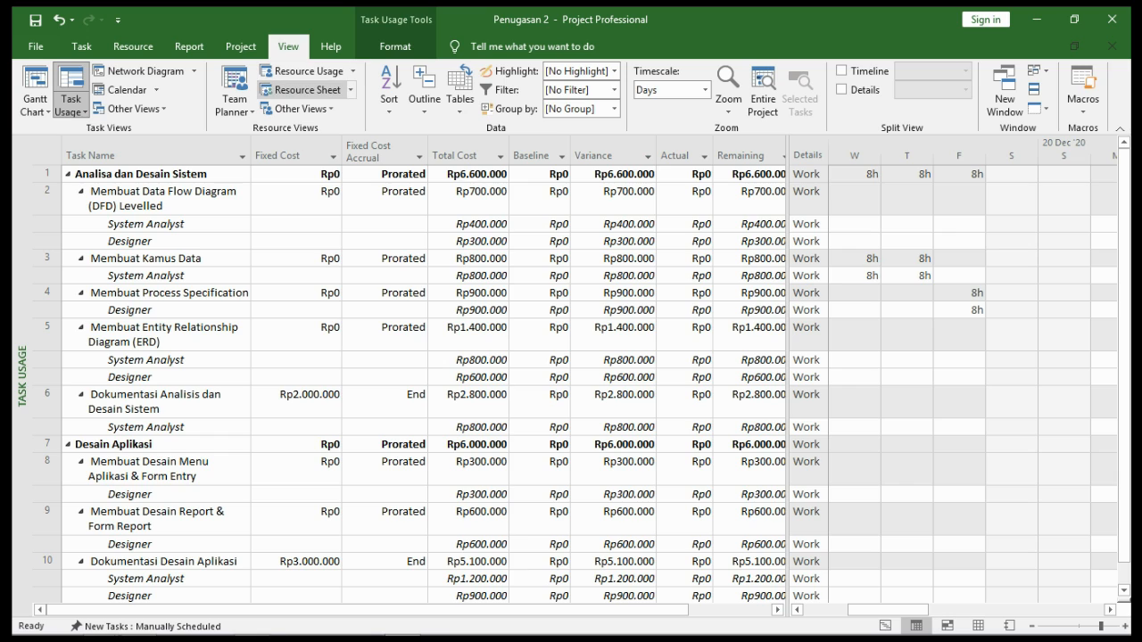
Switch to the Resource Usage view and apply the Cost table to it
left_click(301, 70)
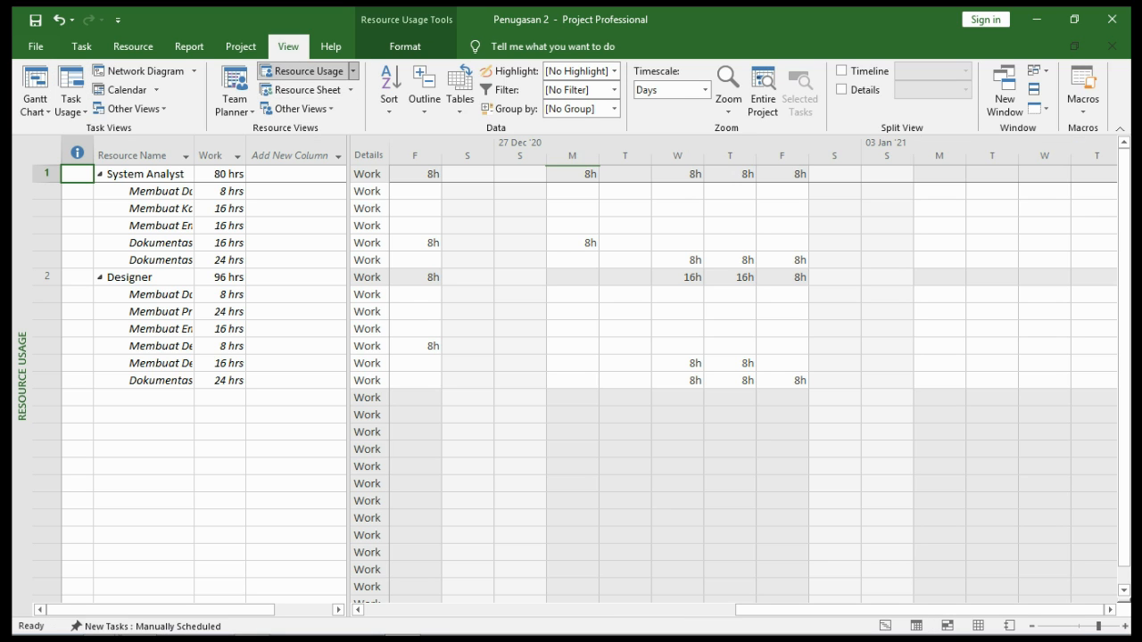
left_click(460, 89)
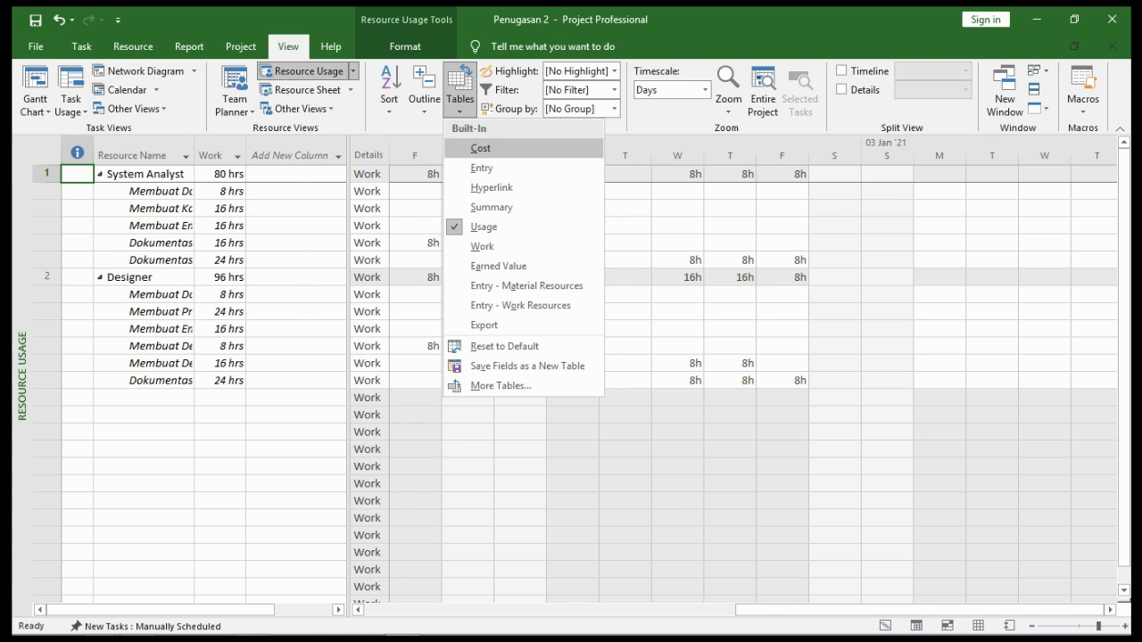
left_click(480, 148)
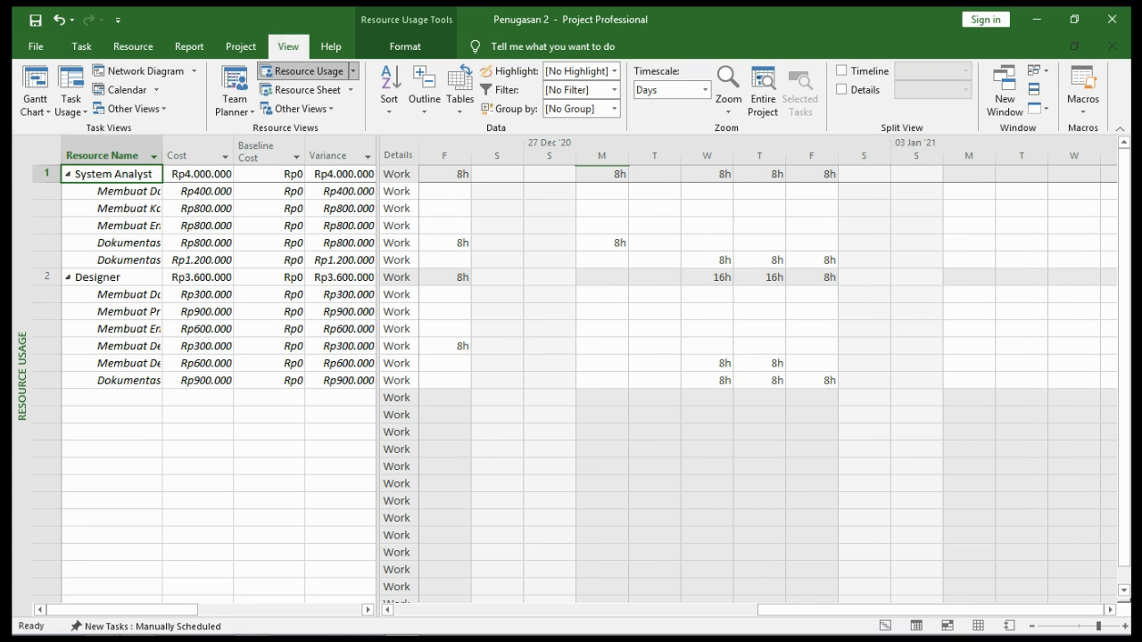
Enlarge the cost table area in Resource Usage and widen its Resource Name column to fit the task names
left_click_drag(377, 356, 590, 357)
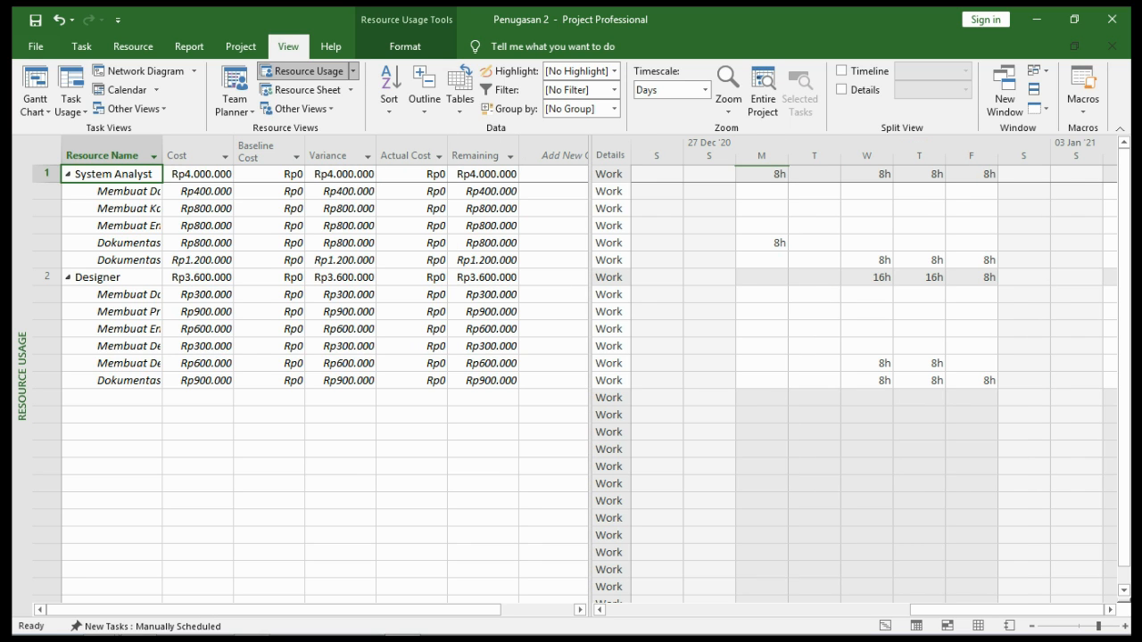
left_click_drag(162, 156, 237, 155)
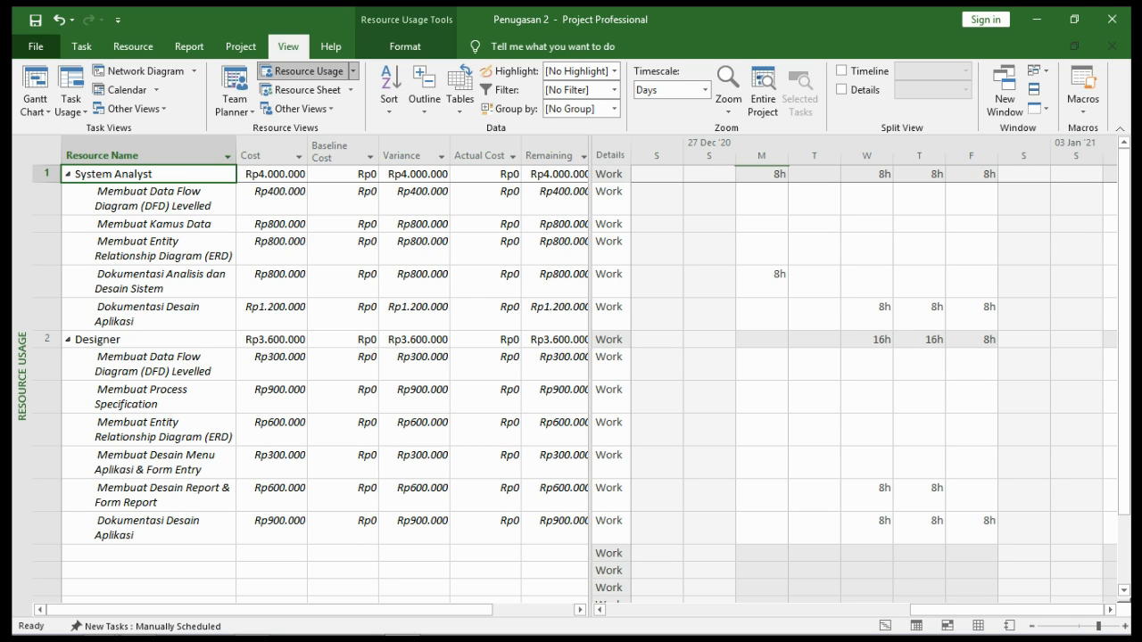
Save the project as a new file named RAB KE-1 in the Mobile Project Management folder
left_click(36, 46)
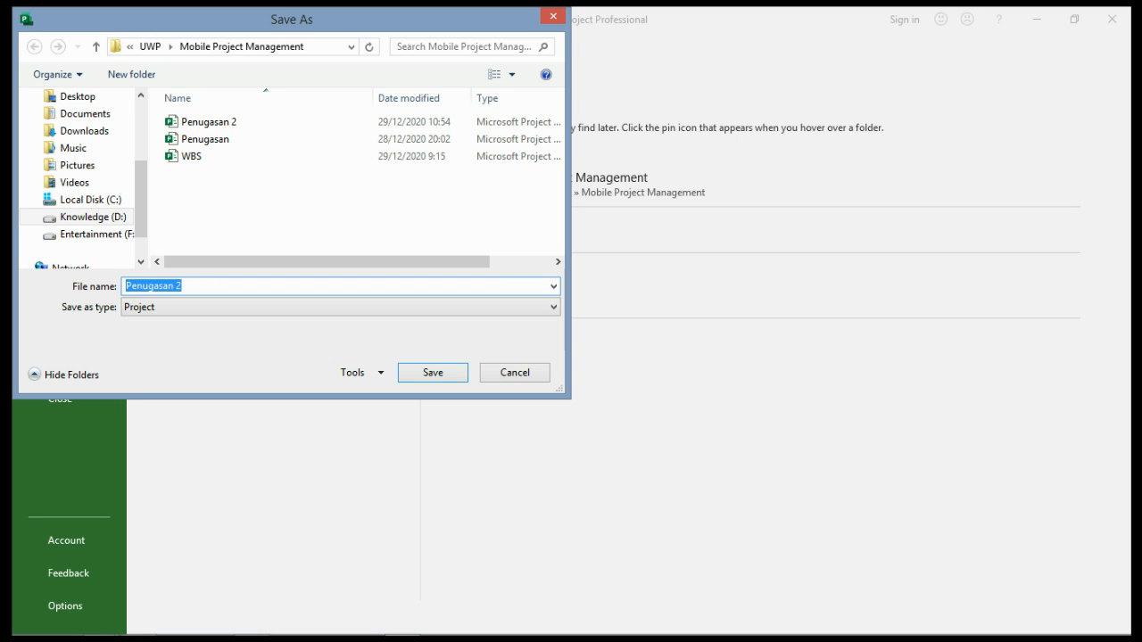
type("RAB")
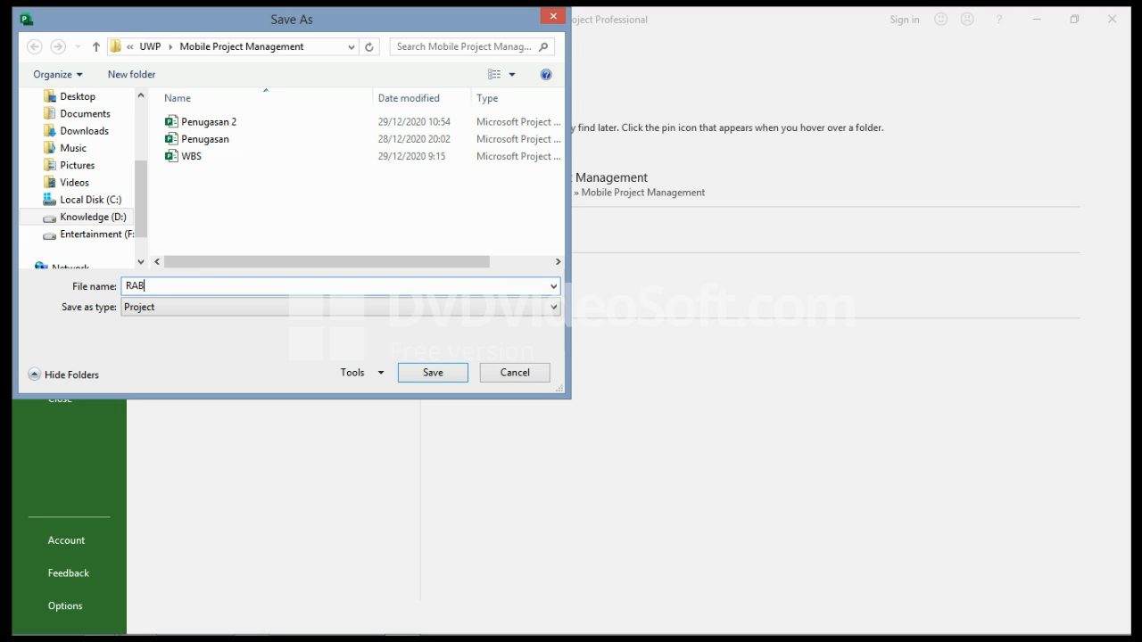
type(" KE-1")
key("Return")
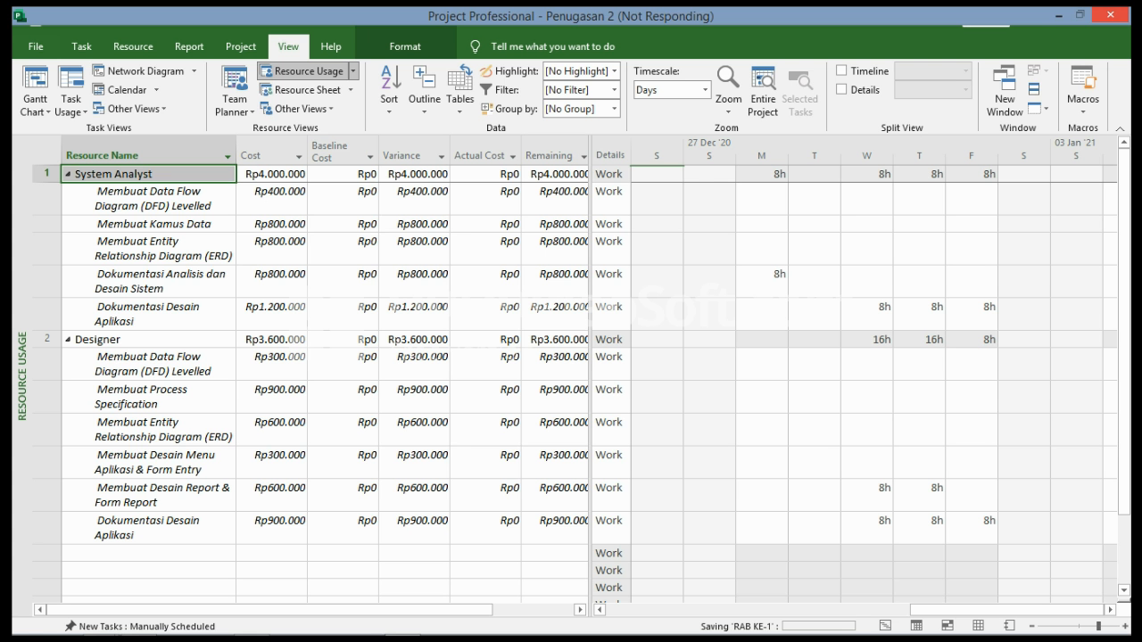